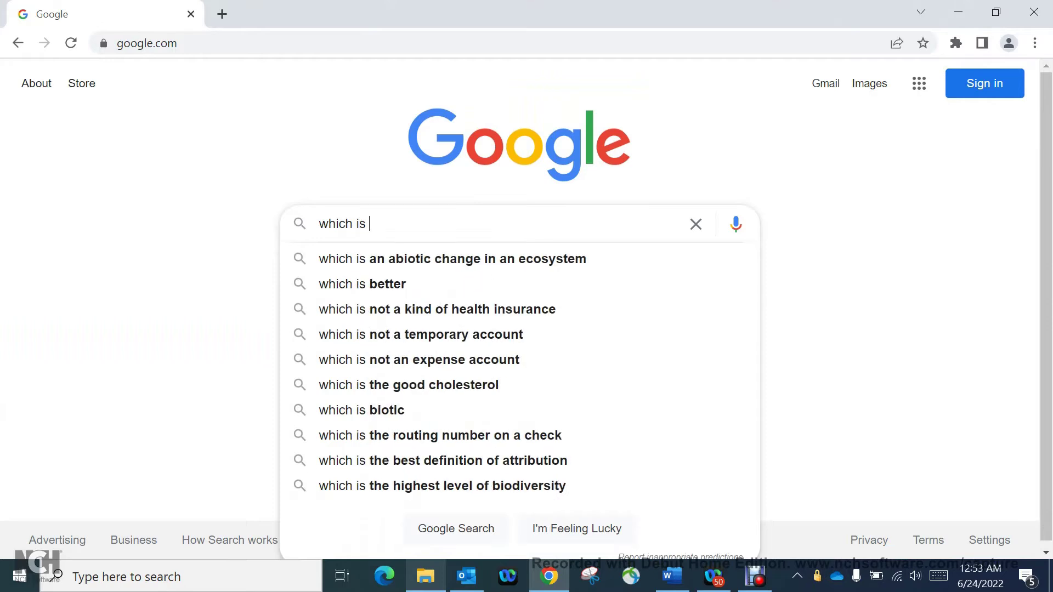
Search Google for "which is the best crypto exchange".
{"action": "type", "text": "st "}
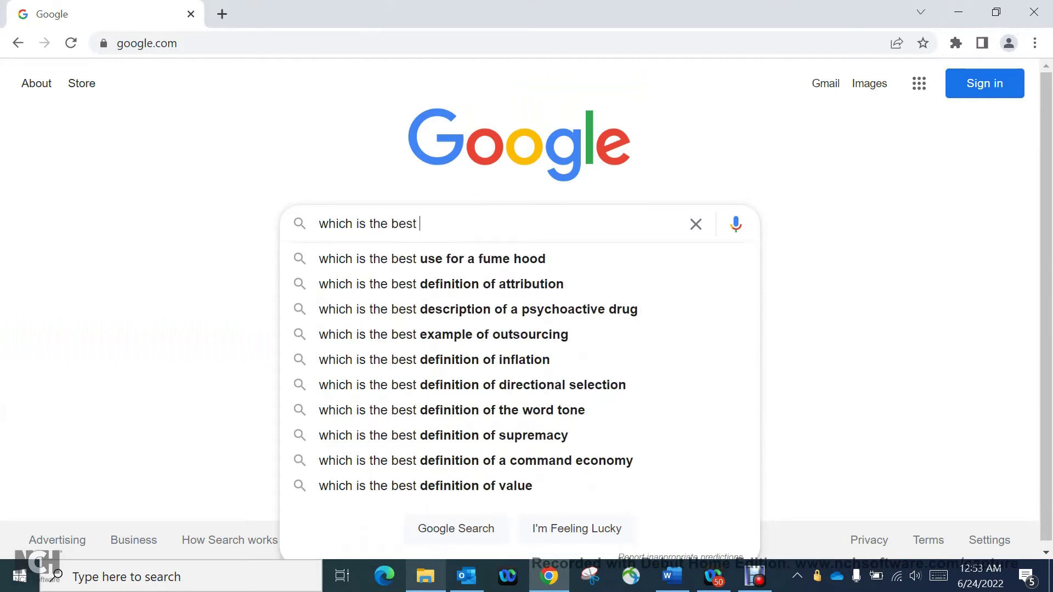
{"action": "type", "text": "crypto"}
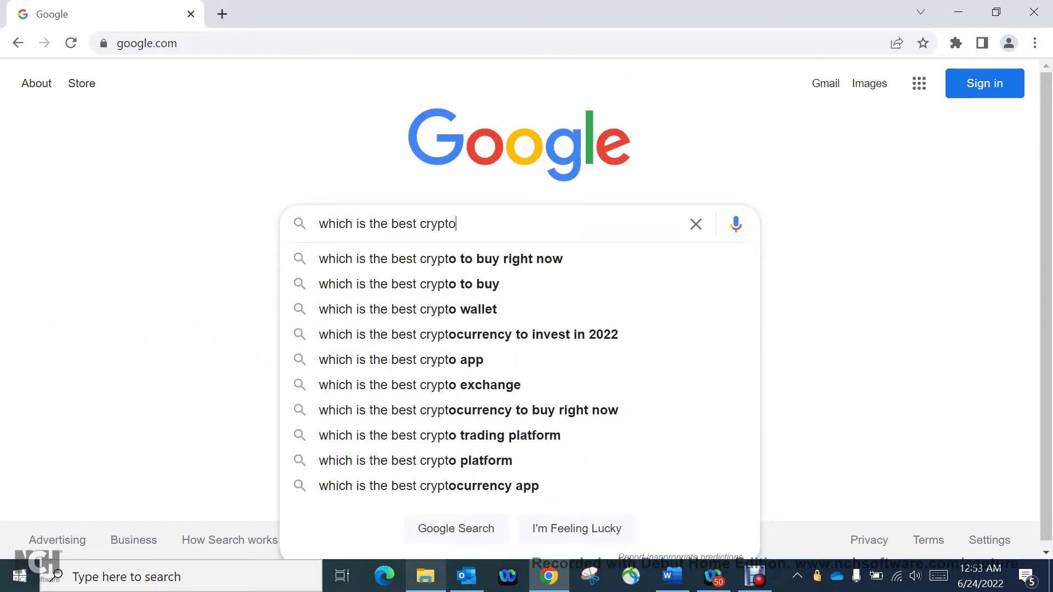
{"action": "type", "text": " exchange"}
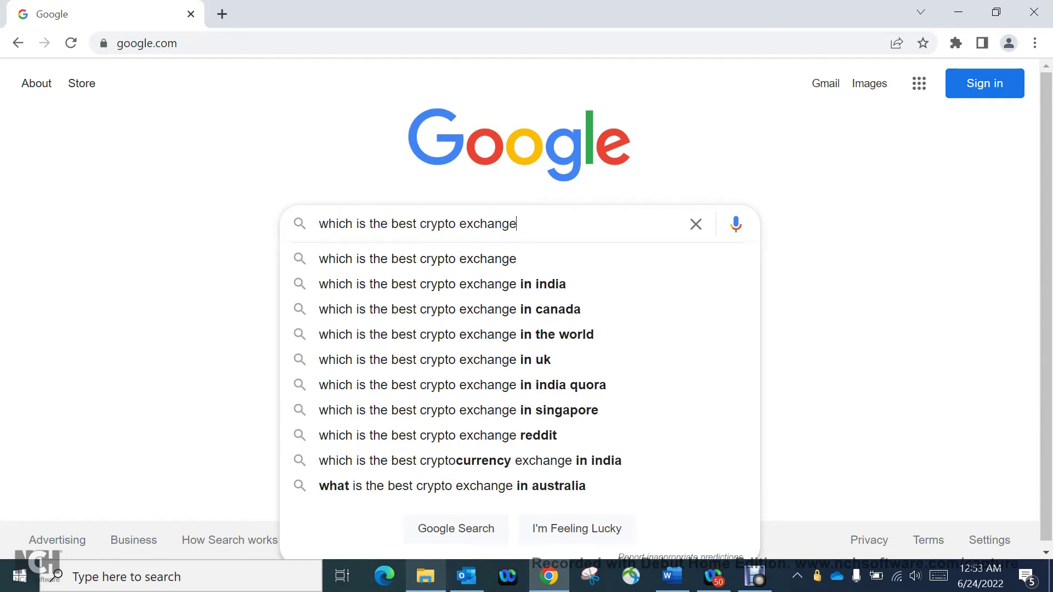
{"action": "key", "text": "Return"}
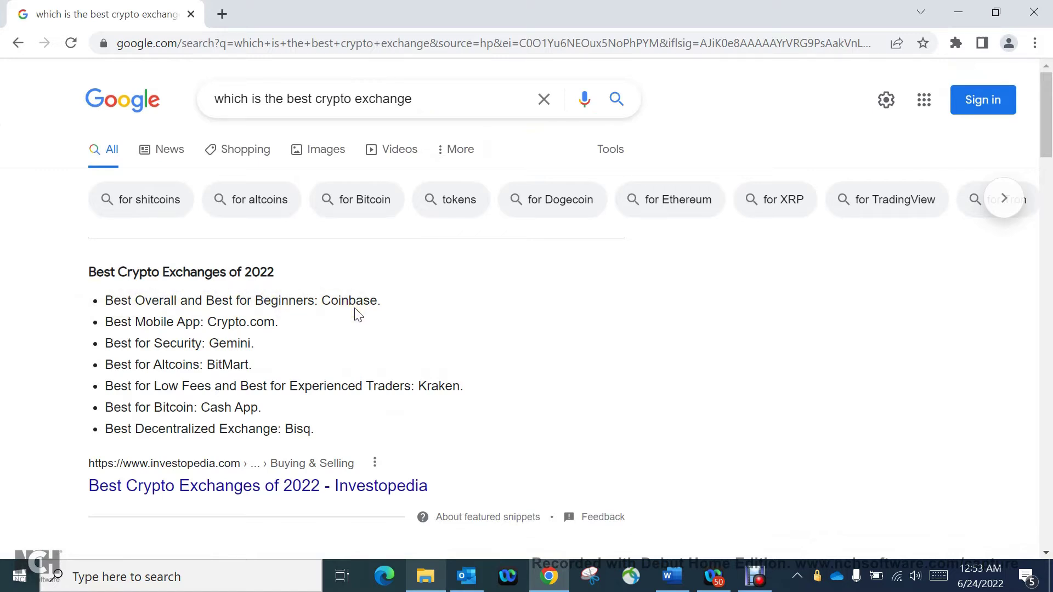
Expand the related question "Which crypto exchange is the safest?" in the search results.
{"action": "scroll", "coordinate": [753, 406], "scroll_direction": "down", "scroll_amount": 3}
{"action": "scroll", "coordinate": [756, 412], "scroll_direction": "down", "scroll_amount": 3}
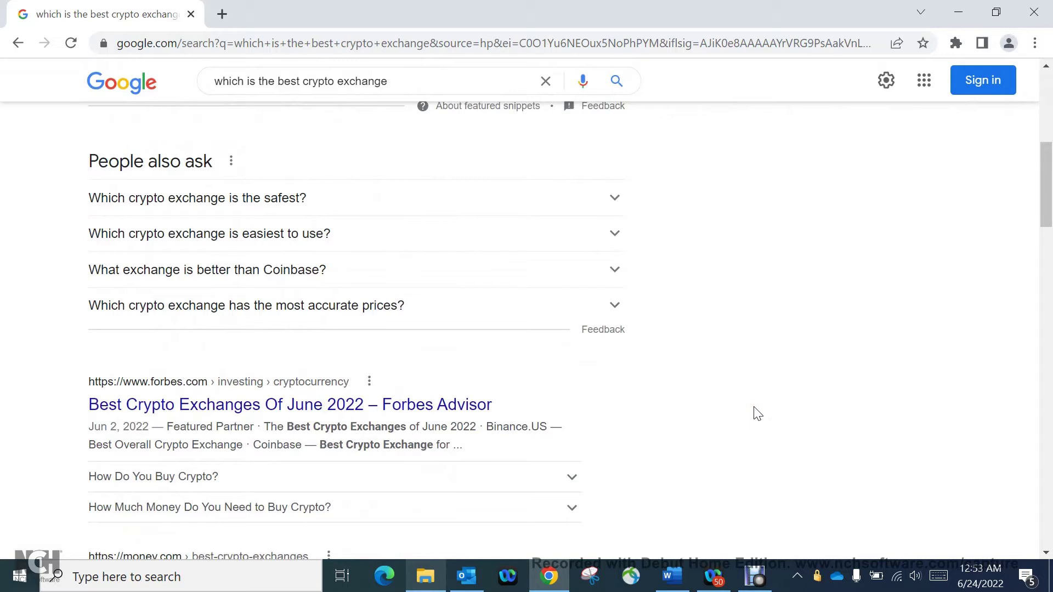
{"action": "left_click", "coordinate": [613, 200]}
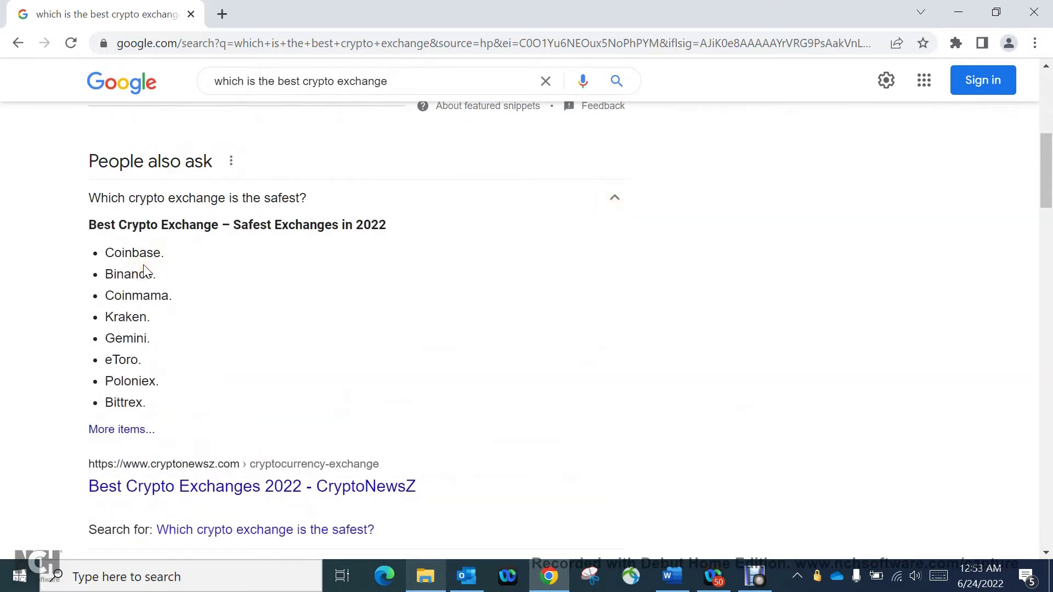
Open the Money article on the 5 best crypto exchanges of June 2022 from the search results and read it.
{"action": "scroll", "coordinate": [172, 265], "scroll_direction": "down", "scroll_amount": 15}
{"action": "left_click", "coordinate": [344, 217]}
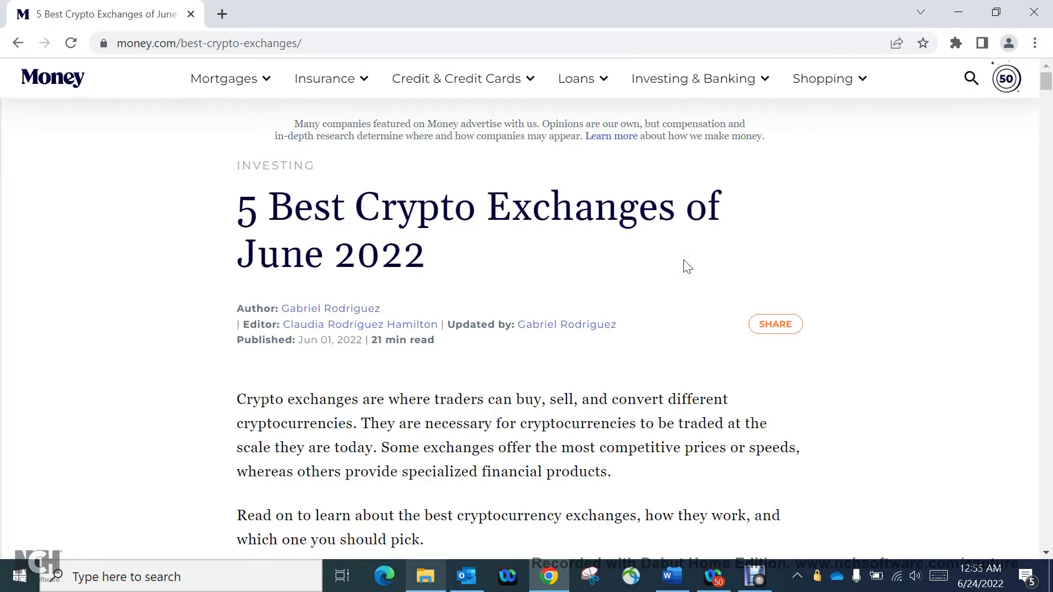
{"action": "scroll", "coordinate": [686, 266], "scroll_direction": "down", "scroll_amount": 6}
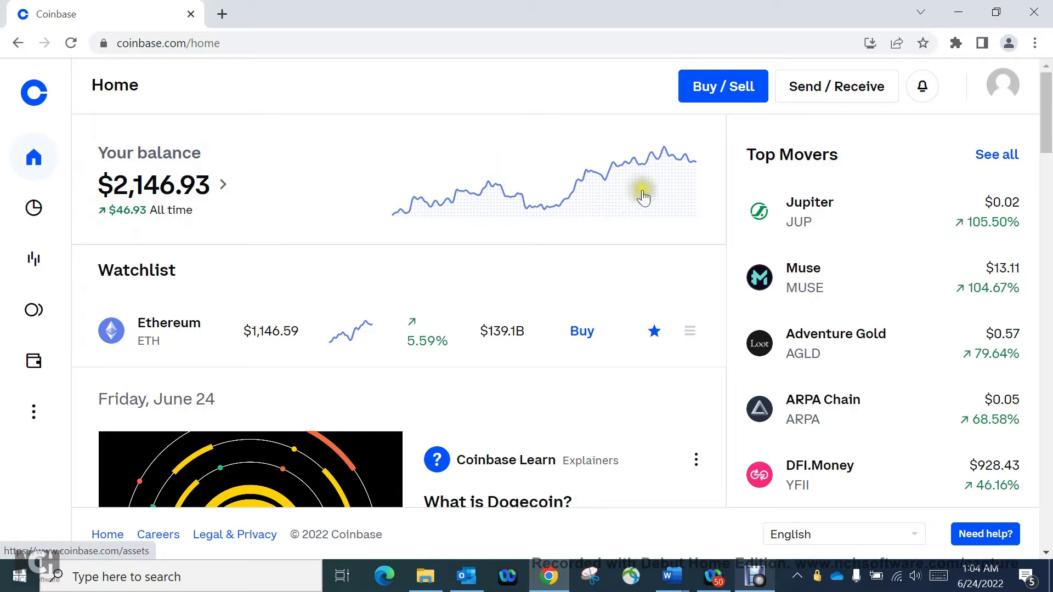
Look through the Coinbase home page, covering the balance, watchlist and news feed.
{"action": "scroll", "coordinate": [650, 198], "scroll_direction": "down", "scroll_amount": 2}
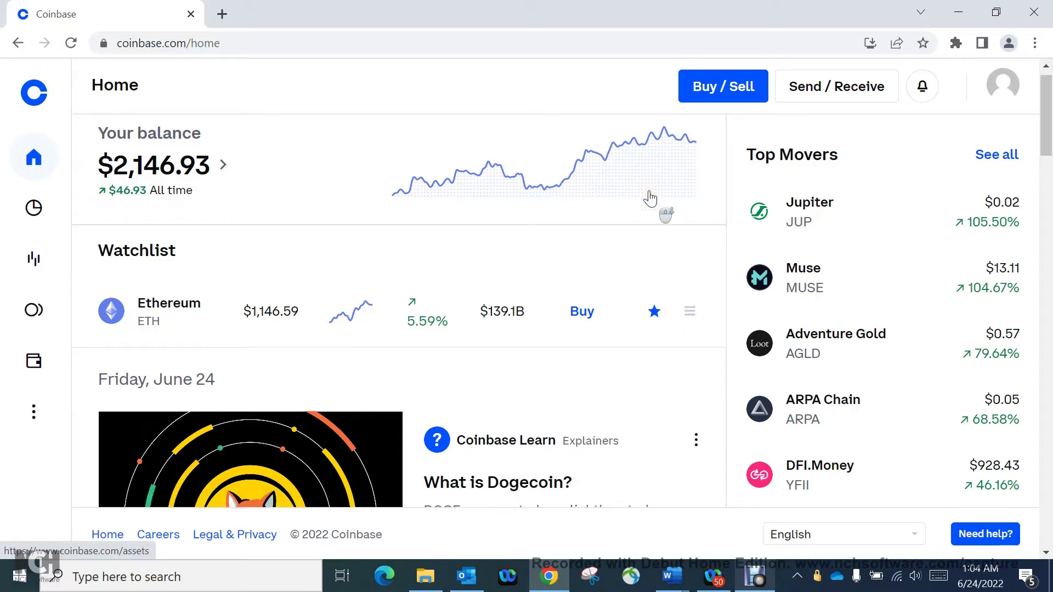
{"action": "scroll", "coordinate": [650, 198], "scroll_direction": "down", "scroll_amount": 4}
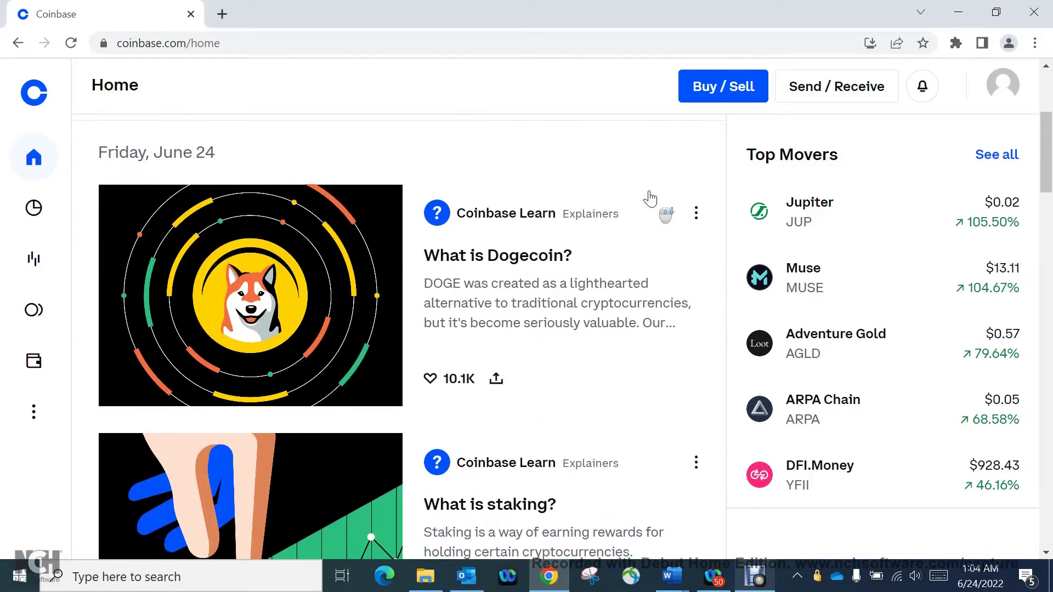
{"action": "scroll", "coordinate": [650, 198], "scroll_direction": "down", "scroll_amount": 2}
{"action": "scroll", "coordinate": [650, 199], "scroll_direction": "down", "scroll_amount": 14}
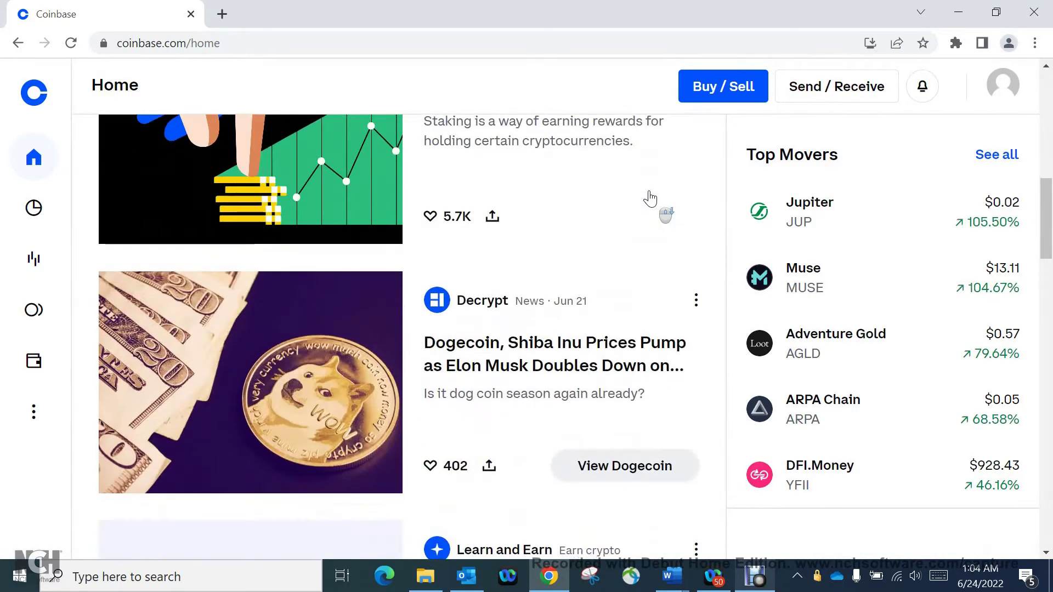
{"action": "scroll", "coordinate": [650, 198], "scroll_direction": "down", "scroll_amount": 12}
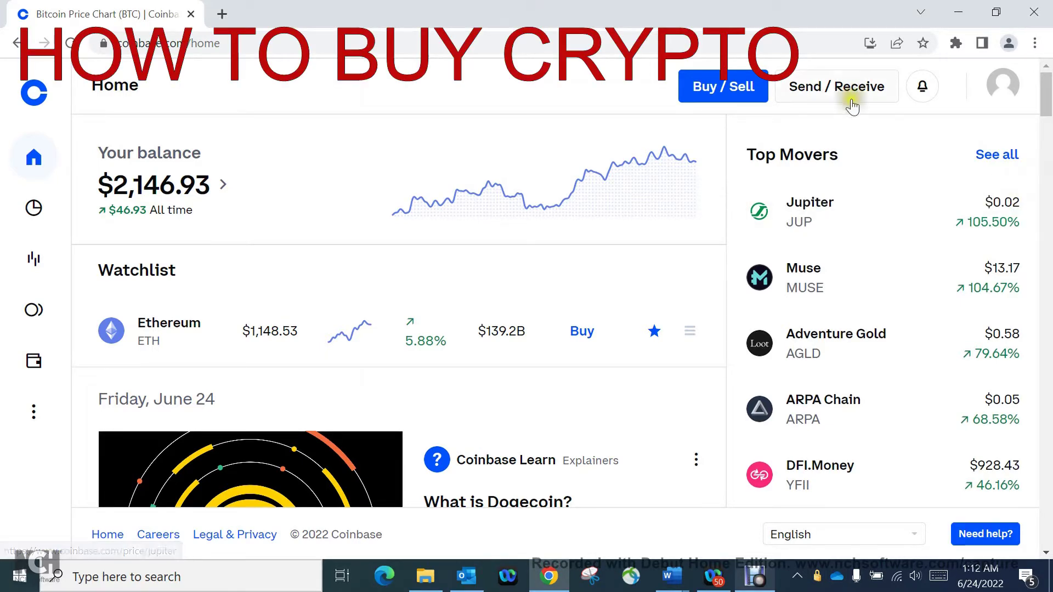
Open the crypto purchase form and browse the list of assets available to buy.
{"action": "left_click", "coordinate": [757, 87]}
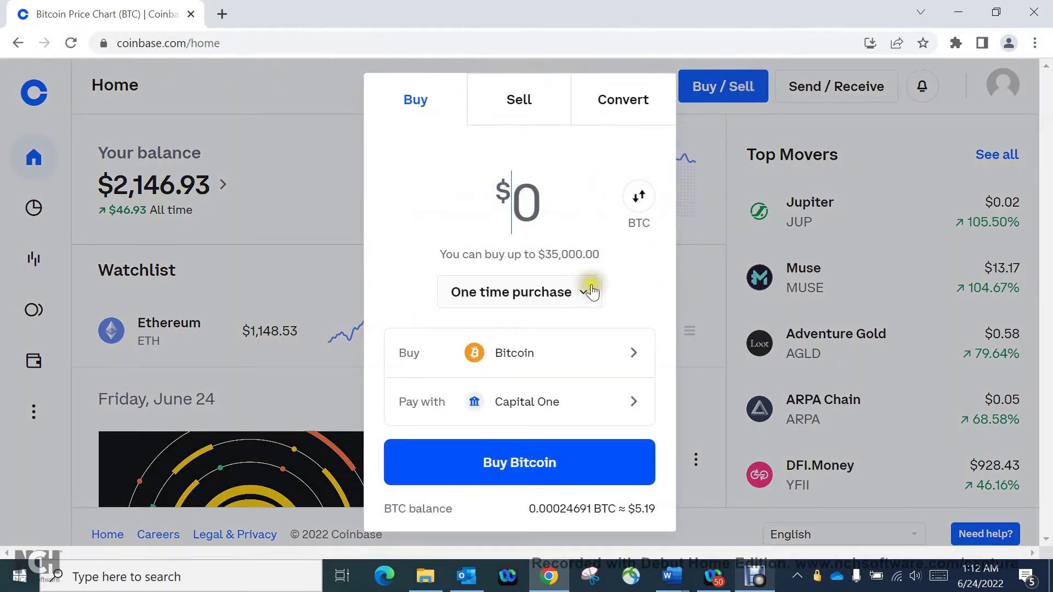
{"action": "left_click", "coordinate": [624, 359]}
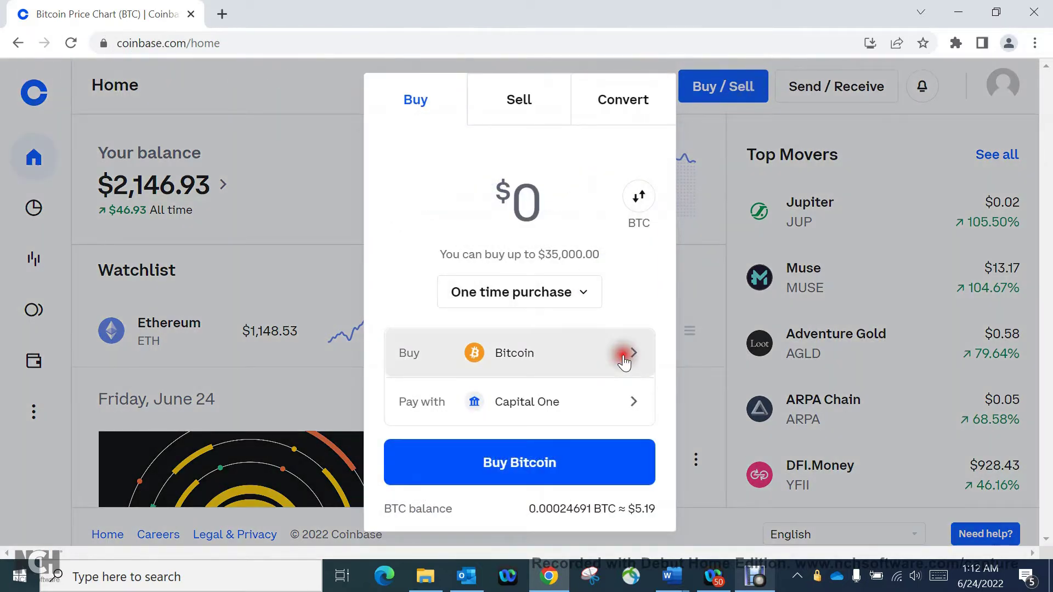
{"action": "scroll", "coordinate": [670, 189], "scroll_direction": "down", "scroll_amount": 5}
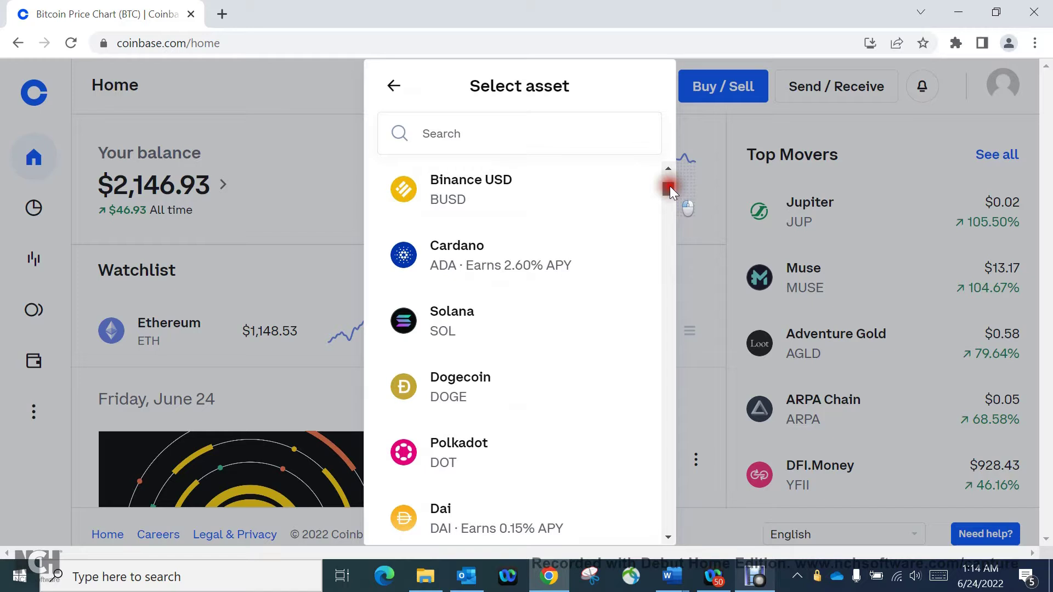
{"action": "scroll", "coordinate": [670, 191], "scroll_direction": "up", "scroll_amount": 3}
{"action": "scroll", "coordinate": [671, 187], "scroll_direction": "up", "scroll_amount": 2}
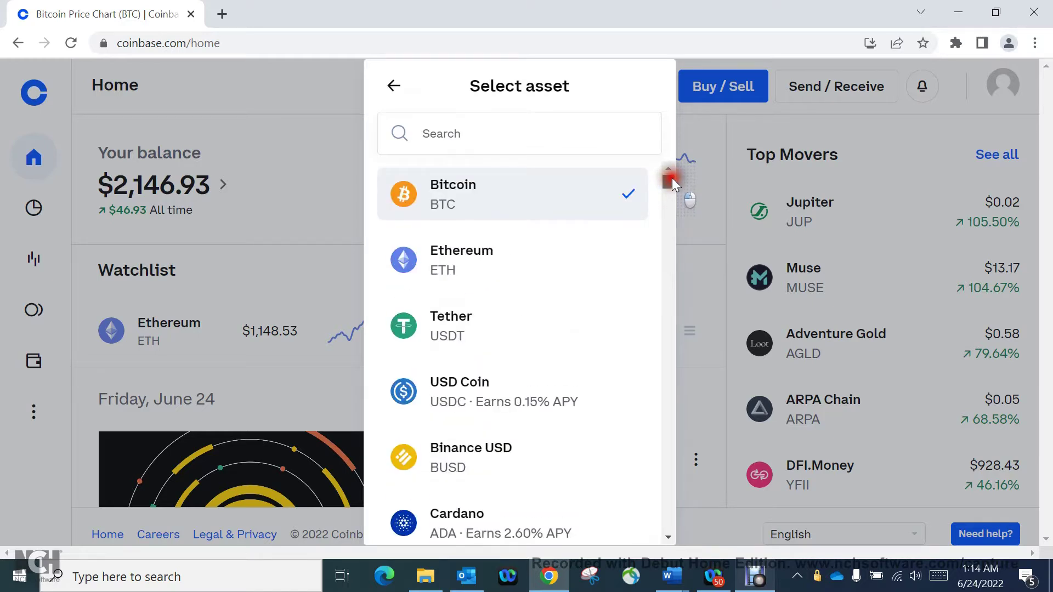
{"action": "scroll", "coordinate": [676, 166], "scroll_direction": "down", "scroll_amount": 12}
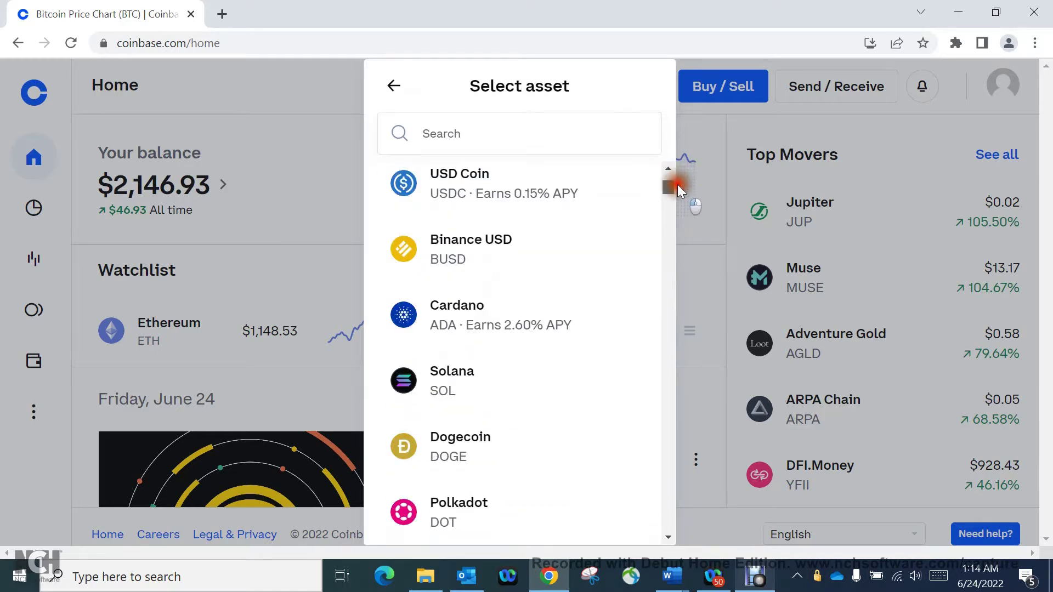
{"action": "left_click_drag", "start_coordinate": [677, 195], "coordinate": [677, 127]}
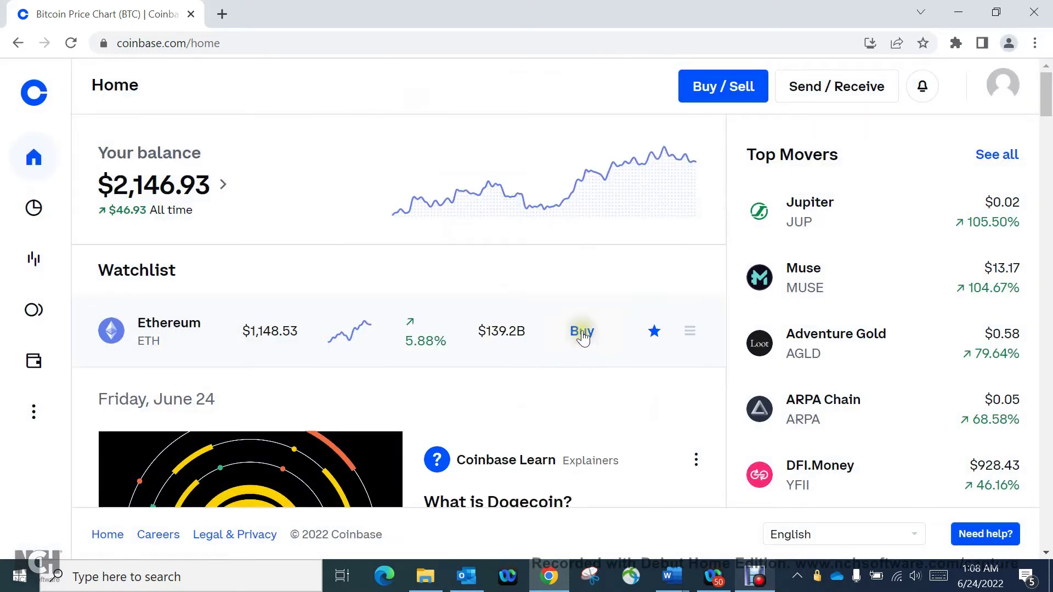
Start an Ethereum purchase from the watchlist and check the selectable assets, keeping Ethereum as the asset.
{"action": "left_click", "coordinate": [582, 333]}
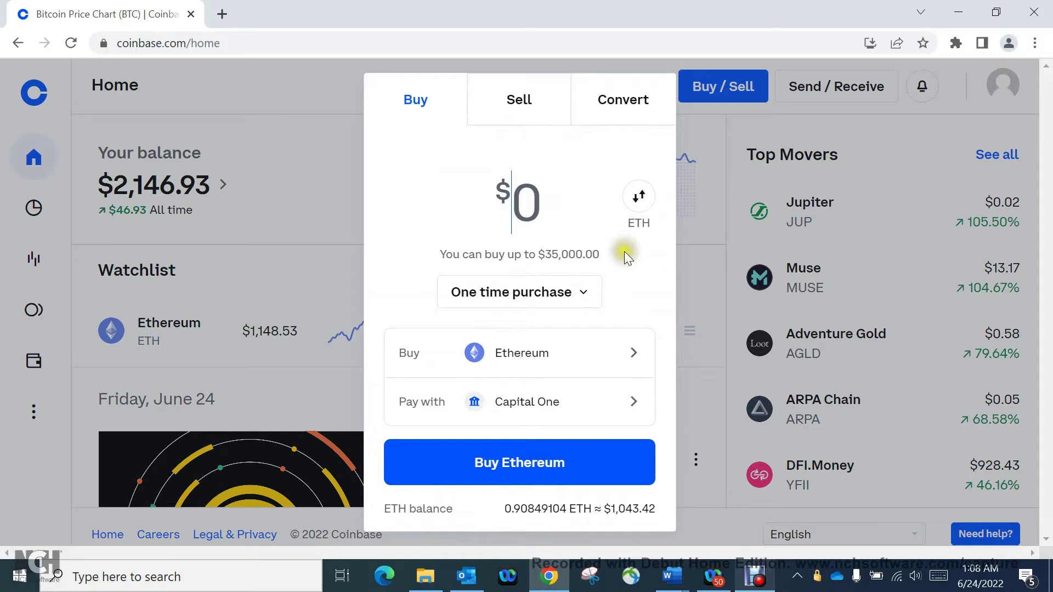
{"action": "left_click", "coordinate": [629, 359]}
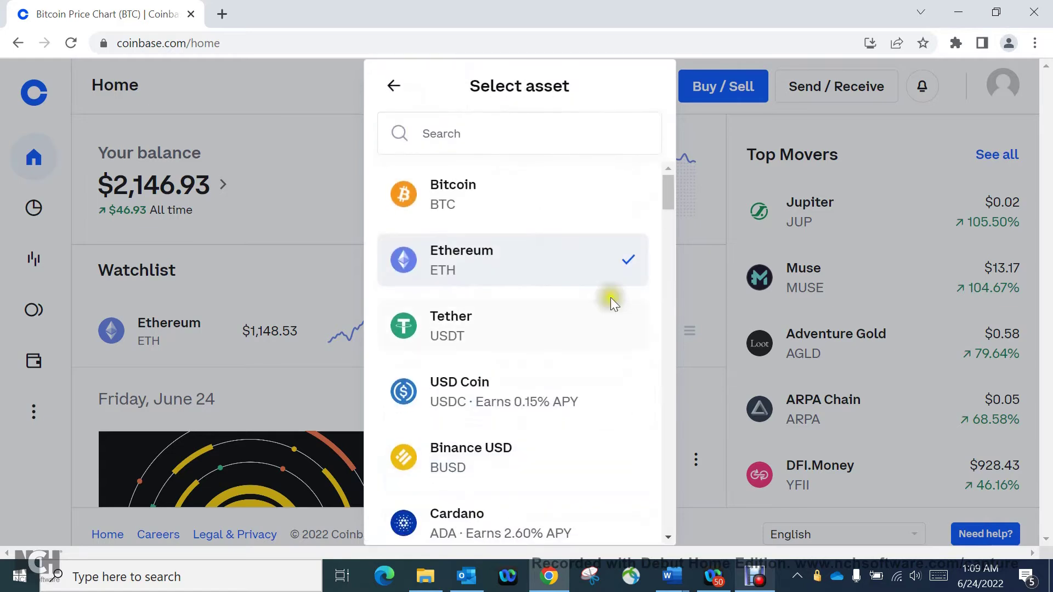
{"action": "left_click", "coordinate": [394, 86]}
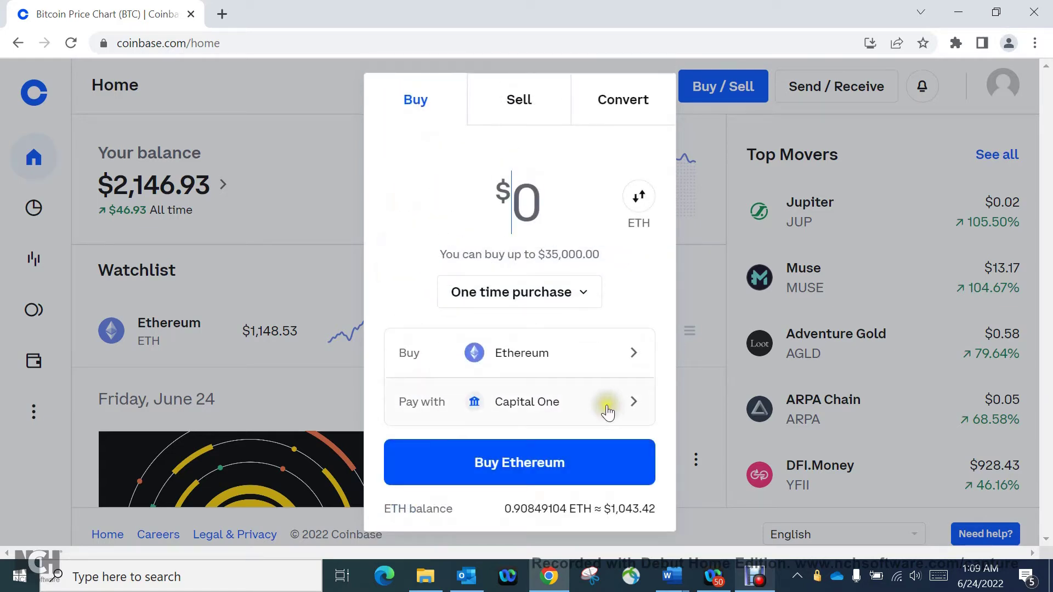
Open the payment options for the Ethereum purchase and choose to add a bank account as a new payment method.
{"action": "left_click", "coordinate": [583, 404]}
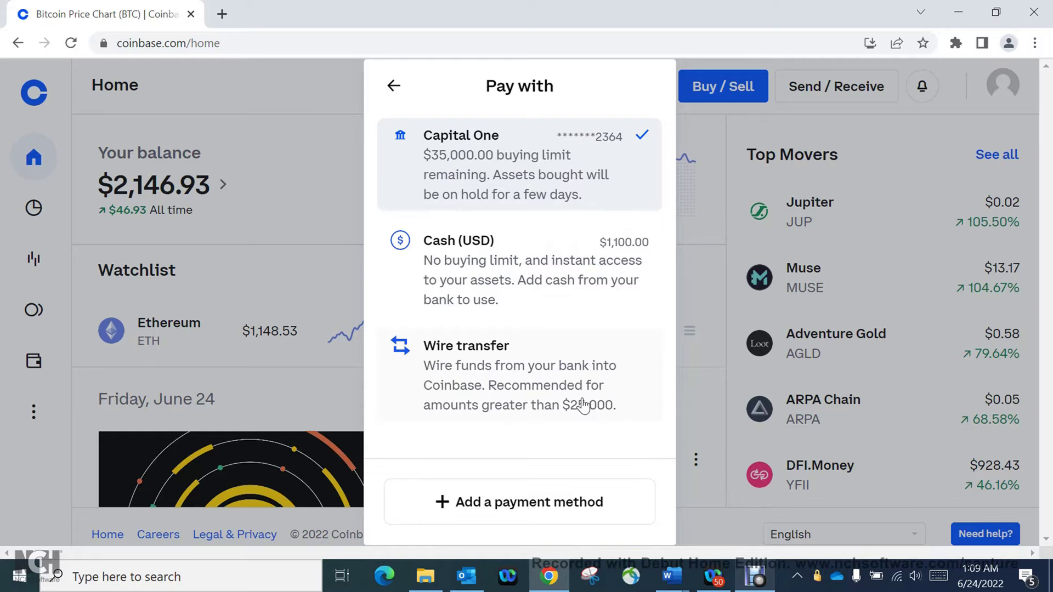
{"action": "left_click", "coordinate": [507, 502]}
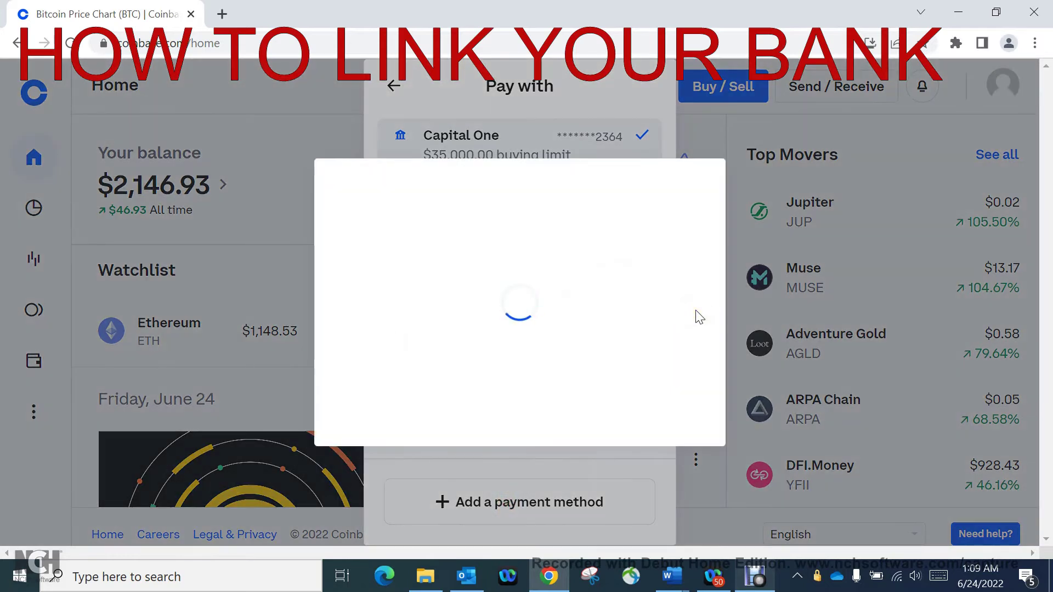
{"action": "left_click", "coordinate": [587, 222]}
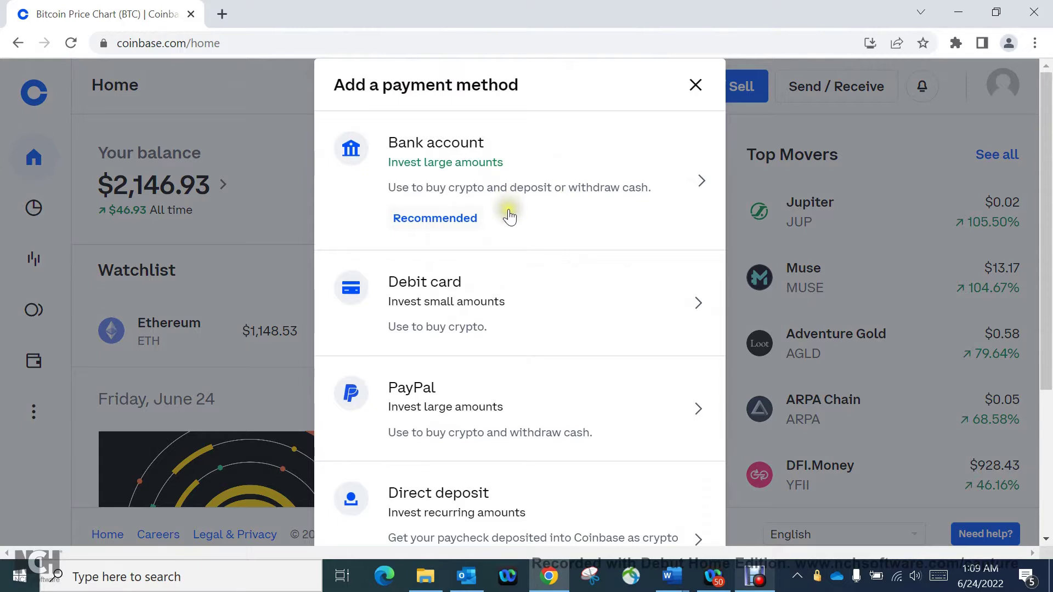
{"action": "left_click", "coordinate": [515, 266]}
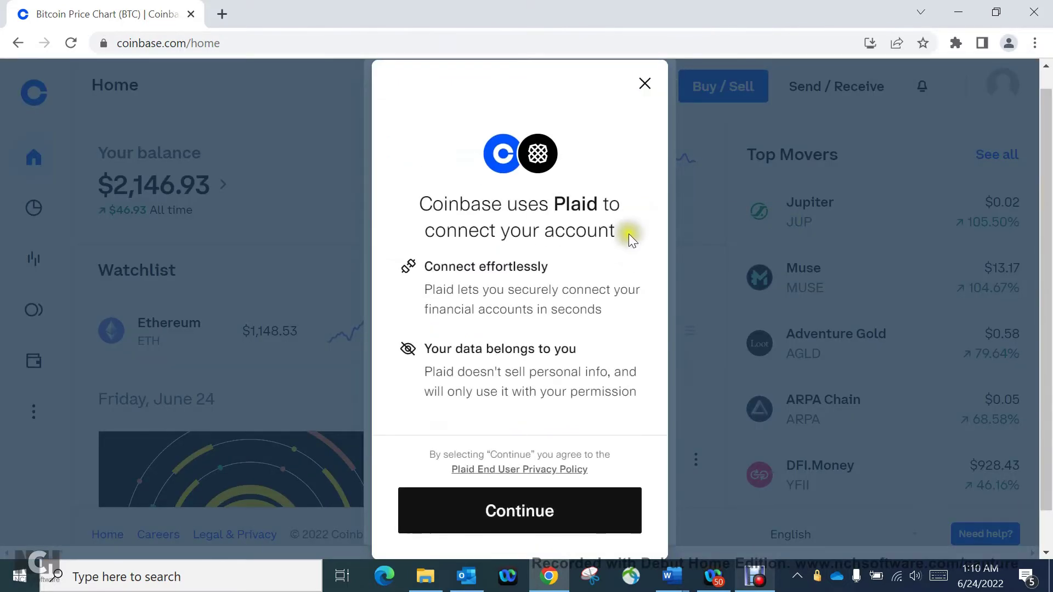
Continue into the Plaid bank connection, choose a bank, and exit Plaid.
{"action": "left_click", "coordinate": [577, 516]}
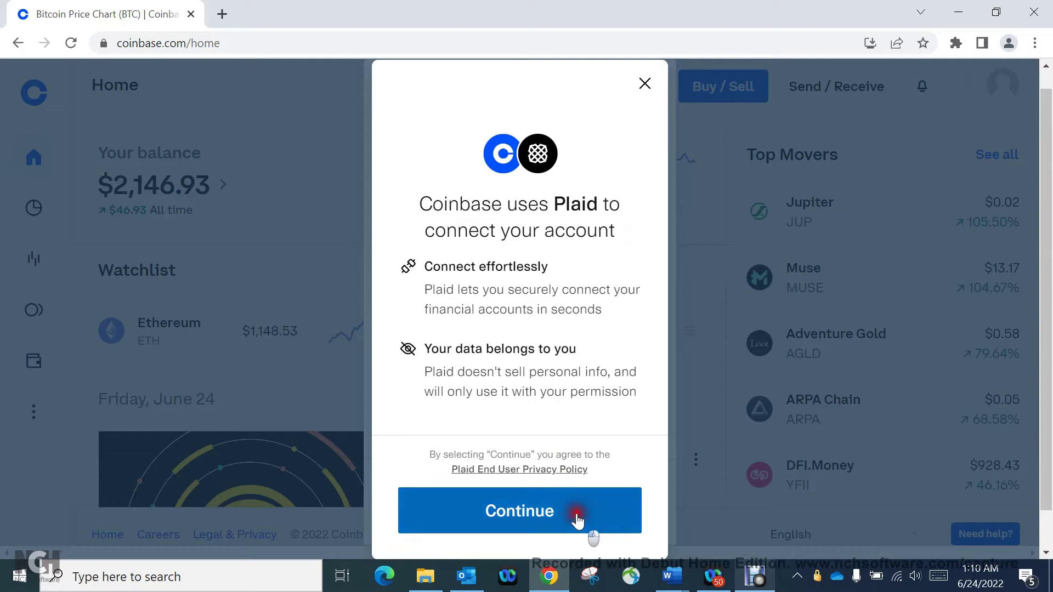
{"action": "left_click_drag", "start_coordinate": [663, 224], "coordinate": [623, 357]}
{"action": "left_click", "coordinate": [536, 384]}
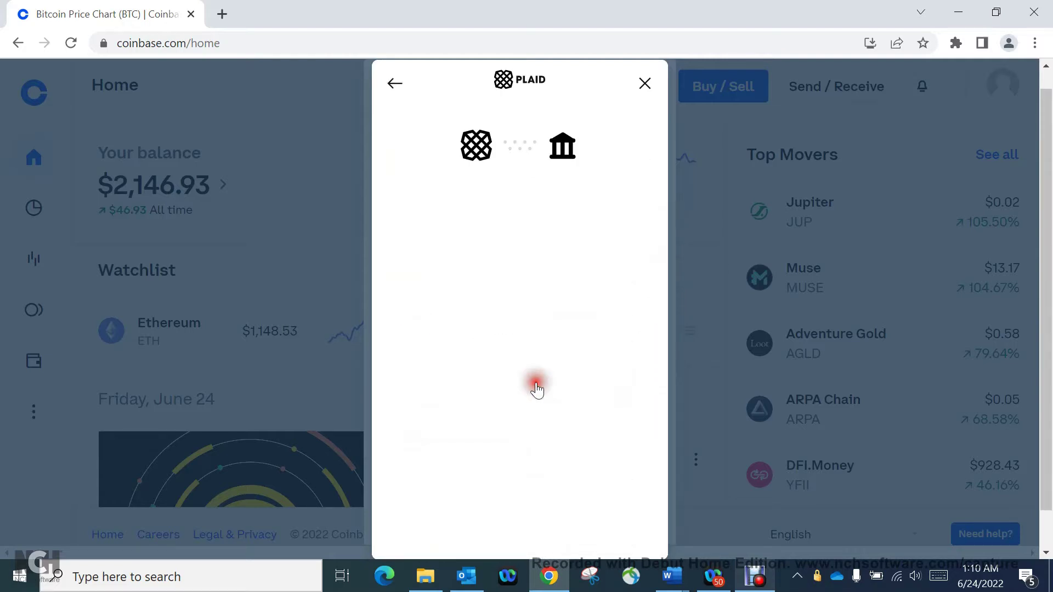
{"action": "left_click", "coordinate": [644, 82]}
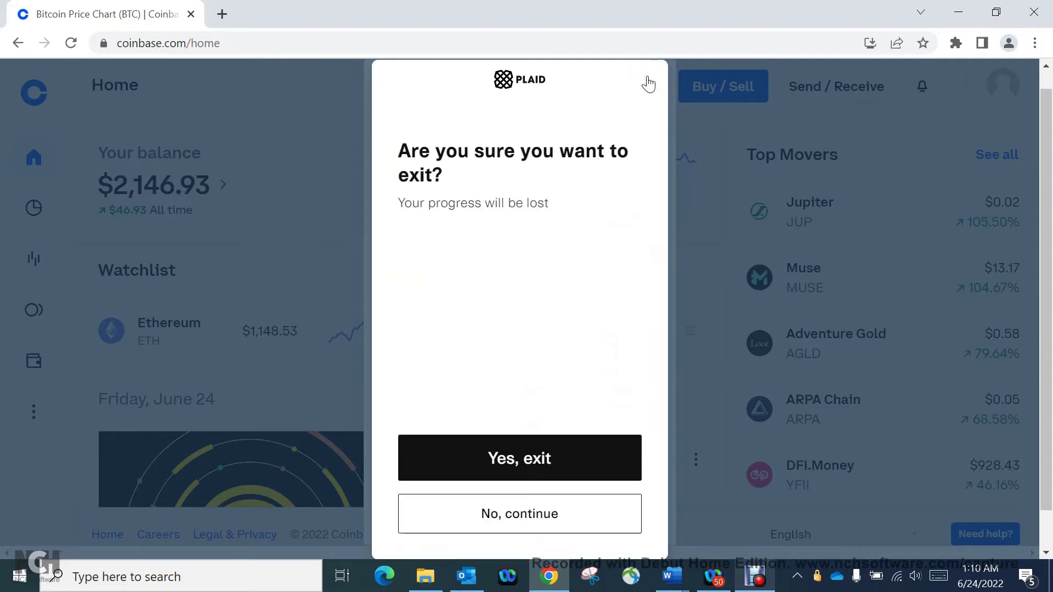
{"action": "left_click", "coordinate": [536, 440]}
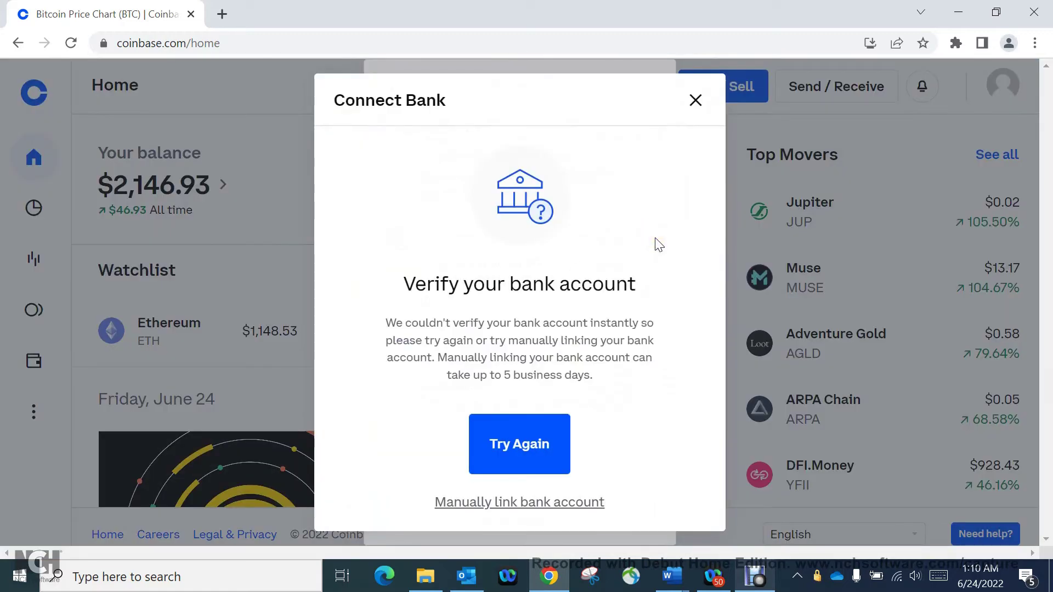
Open the manual bank linking form, review its account type, routing number, account number and name fields, and close it.
{"action": "left_click", "coordinate": [594, 495]}
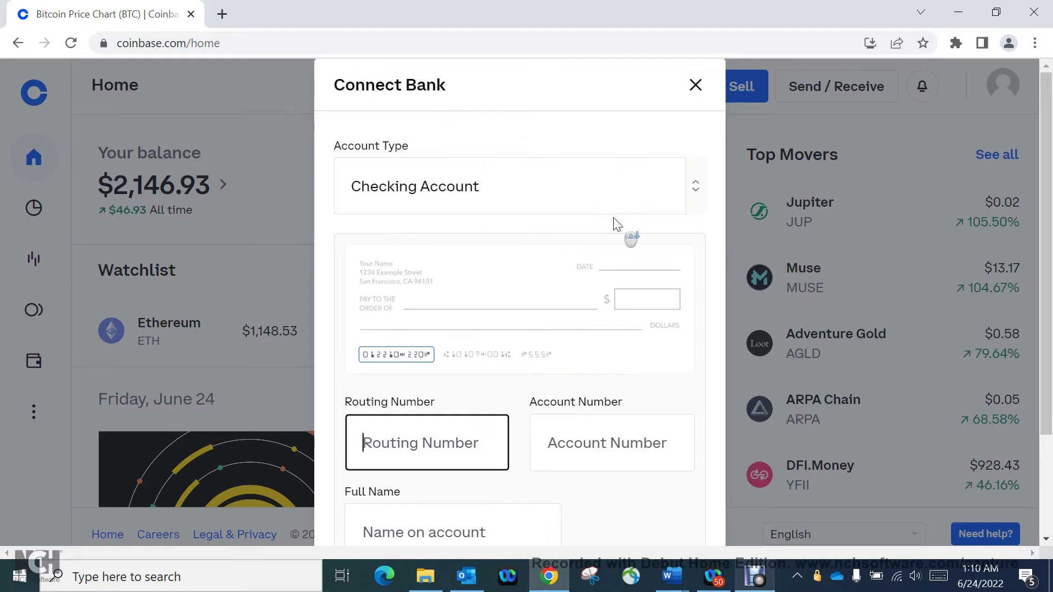
{"action": "scroll", "coordinate": [615, 225], "scroll_direction": "down", "scroll_amount": 2}
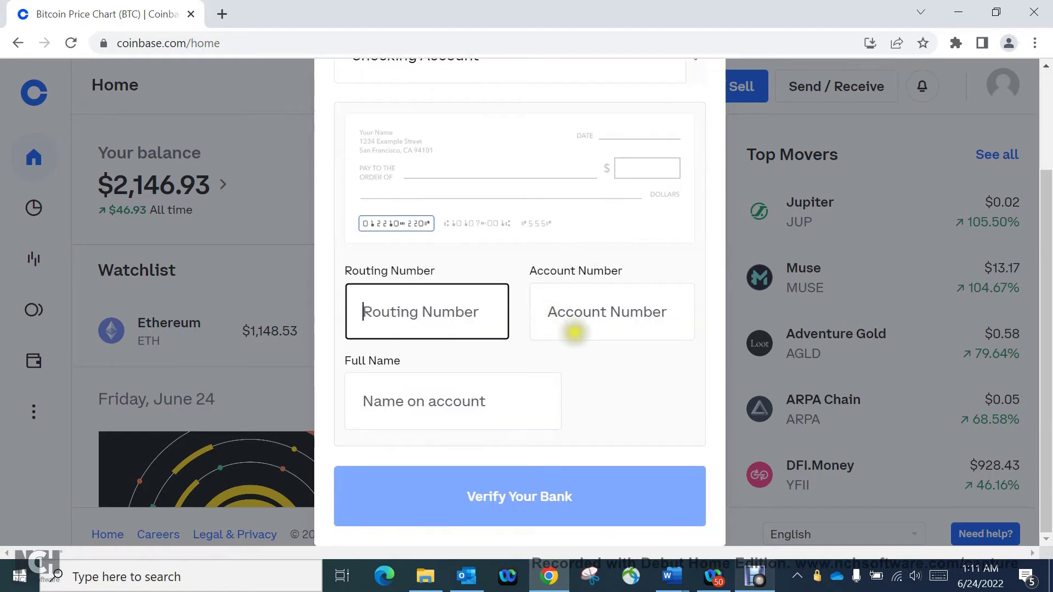
{"action": "scroll", "coordinate": [682, 195], "scroll_direction": "up", "scroll_amount": 2}
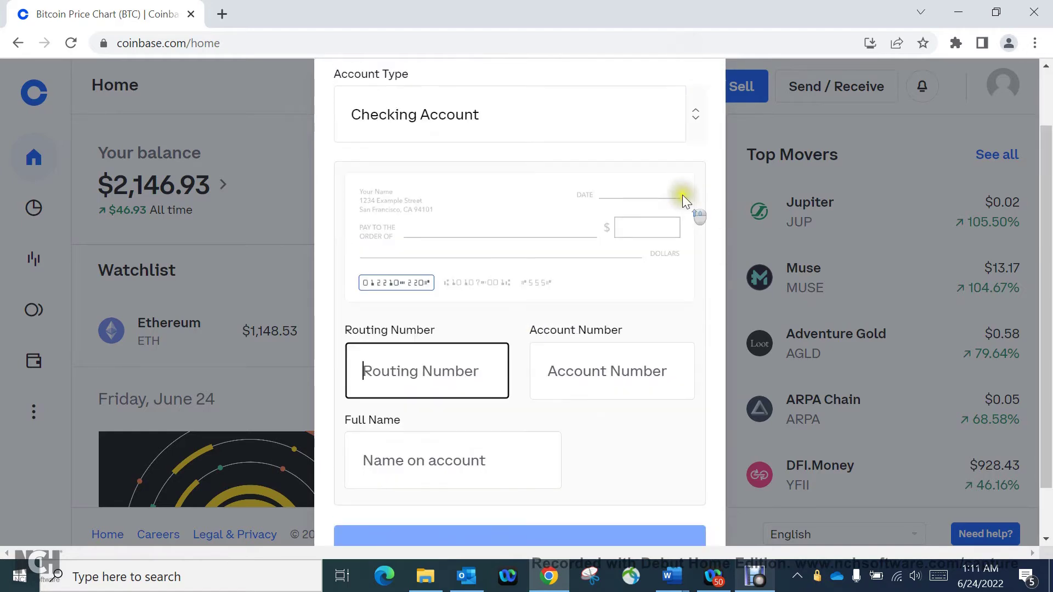
{"action": "left_click", "coordinate": [695, 86]}
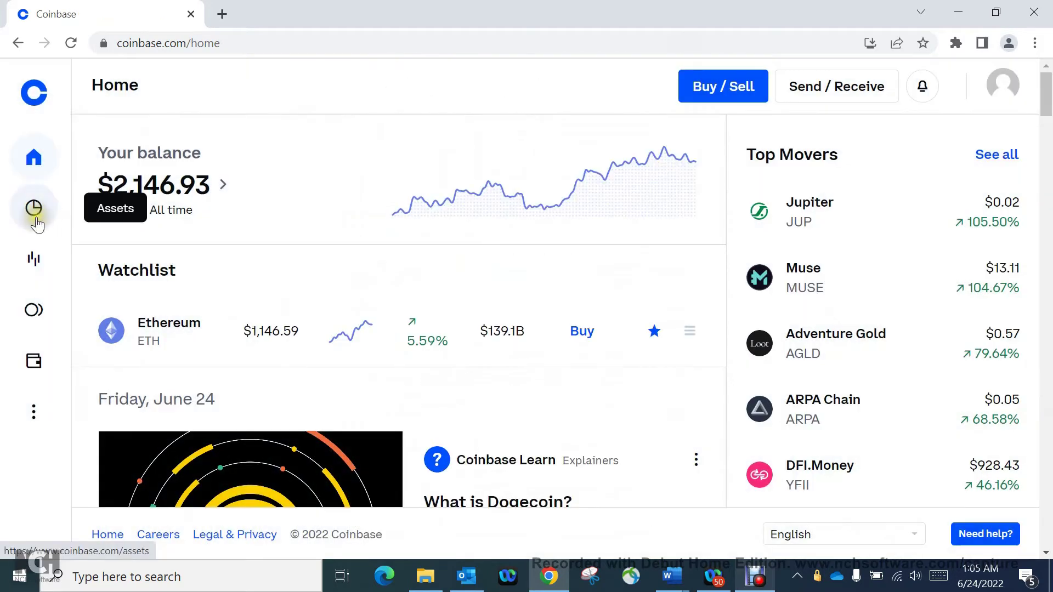
Open the Assets page and review the balance chart and the holdings under Your assets.
{"action": "left_click", "coordinate": [35, 209]}
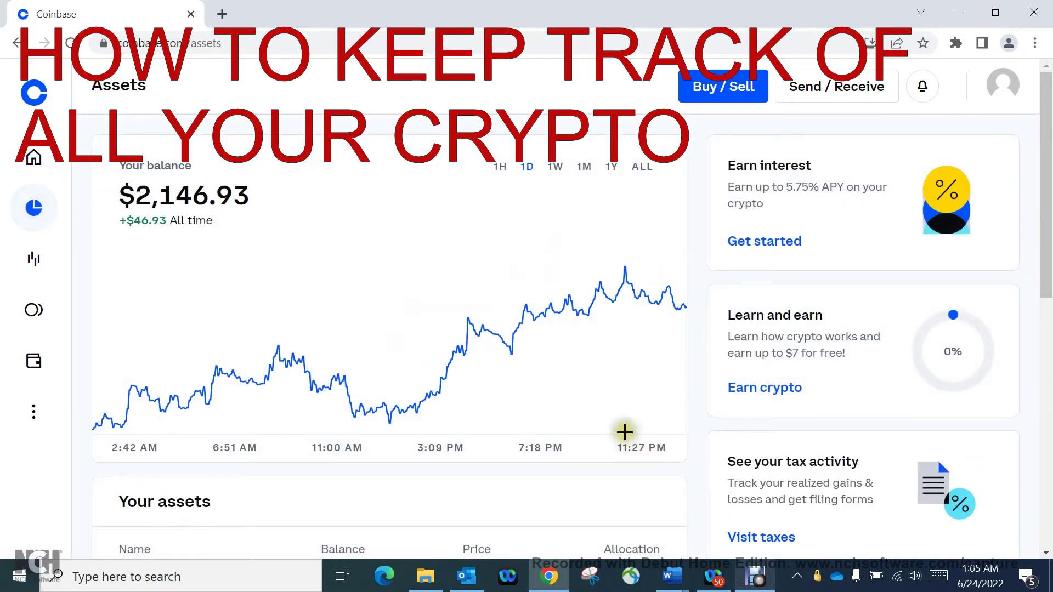
{"action": "scroll", "coordinate": [625, 433], "scroll_direction": "down", "scroll_amount": 2}
{"action": "scroll", "coordinate": [624, 433], "scroll_direction": "down", "scroll_amount": 5}
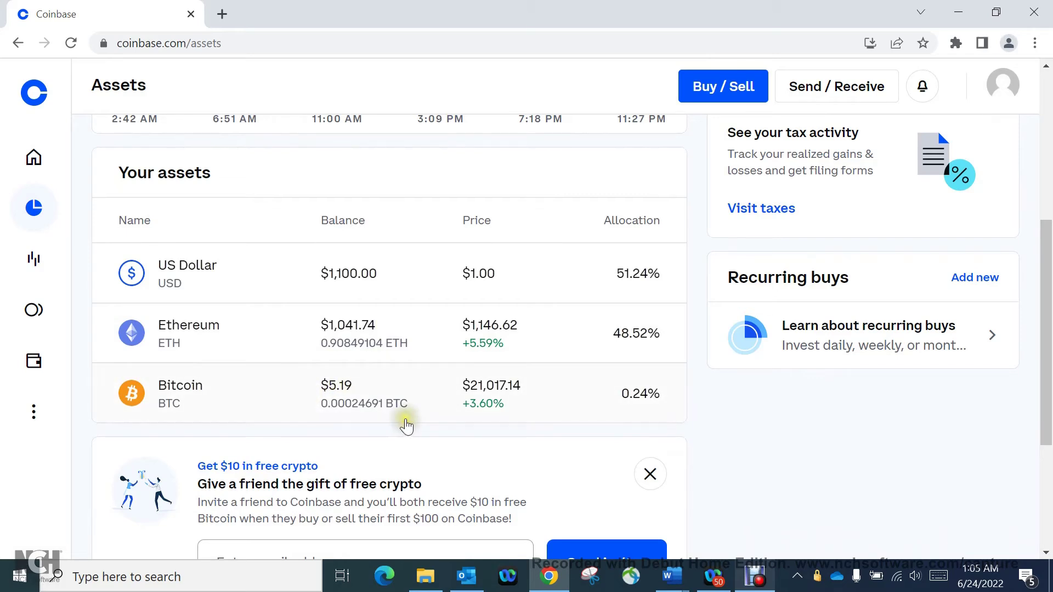
Open the Ethereum holding from Your assets and review its price chart, market stats and purchase panel.
{"action": "scroll", "coordinate": [404, 423], "scroll_direction": "down", "scroll_amount": 2}
{"action": "left_click", "coordinate": [167, 250]}
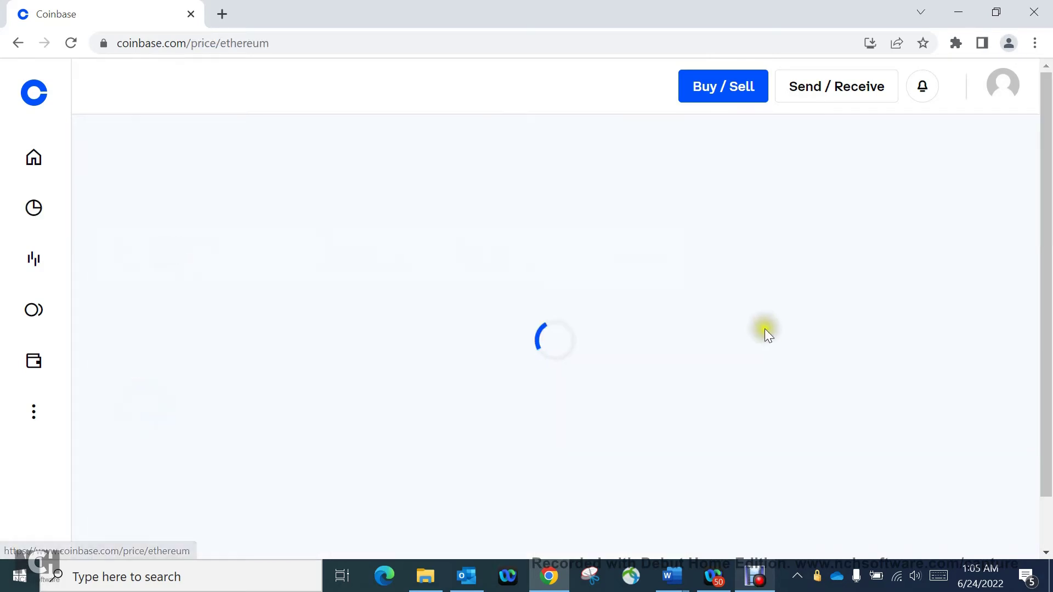
{"action": "scroll", "coordinate": [695, 327], "scroll_direction": "down", "scroll_amount": 5}
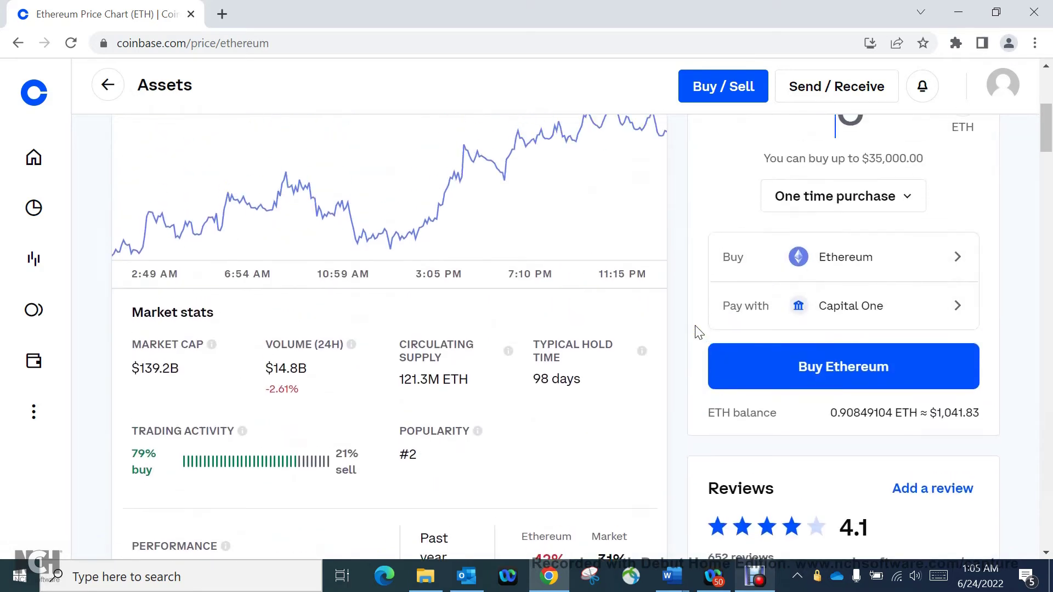
{"action": "scroll", "coordinate": [697, 332], "scroll_direction": "up", "scroll_amount": 5}
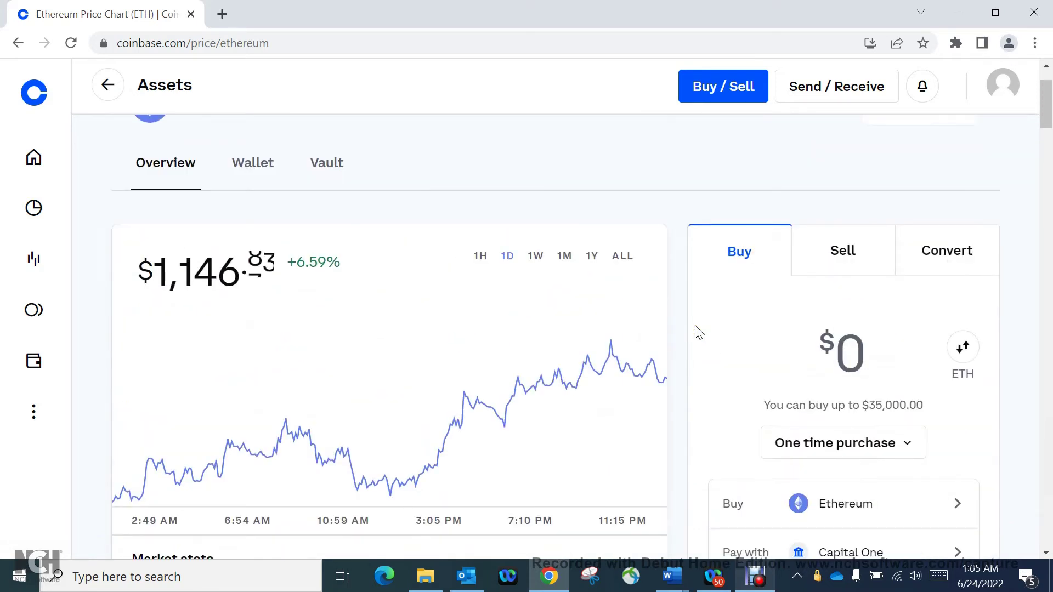
{"action": "scroll", "coordinate": [697, 332], "scroll_direction": "down", "scroll_amount": 2}
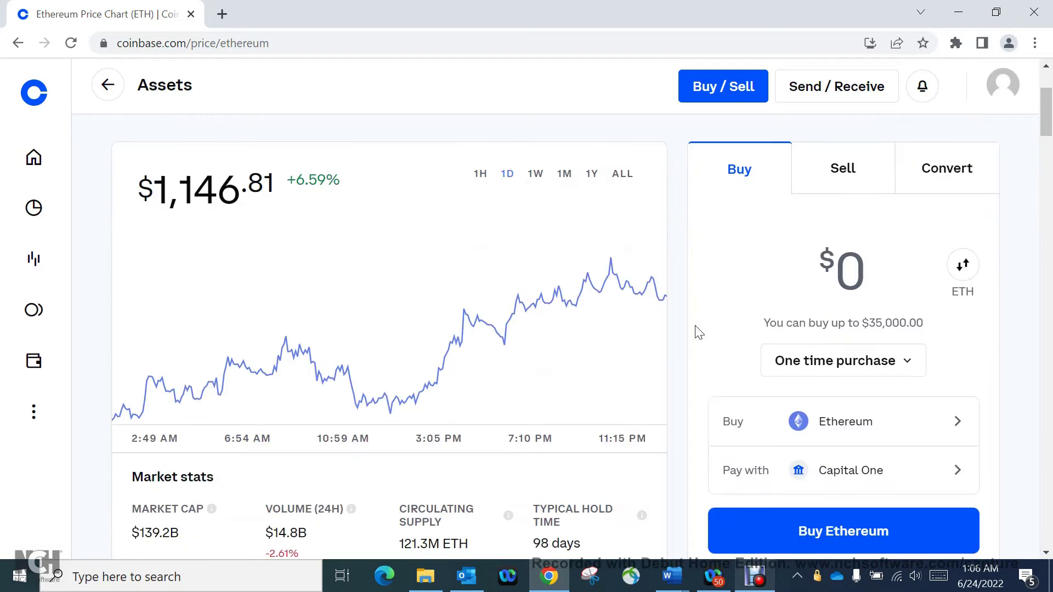
{"action": "scroll", "coordinate": [695, 329], "scroll_direction": "down", "scroll_amount": 2}
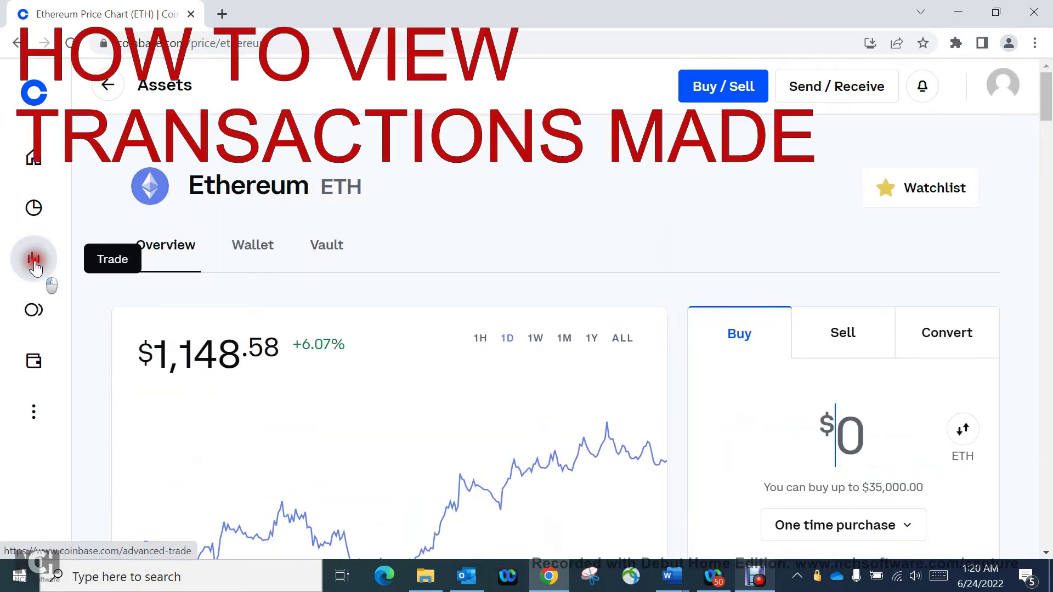
Open the Advanced Trade page and find the Recent transactions section.
{"action": "left_click", "coordinate": [34, 259]}
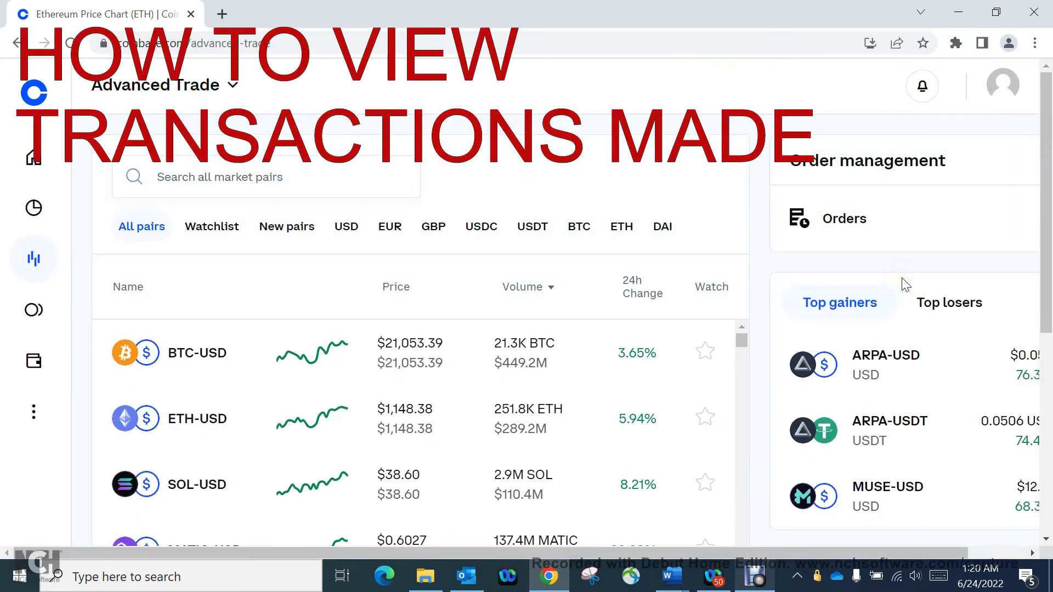
{"action": "scroll", "coordinate": [902, 278], "scroll_direction": "down", "scroll_amount": 5}
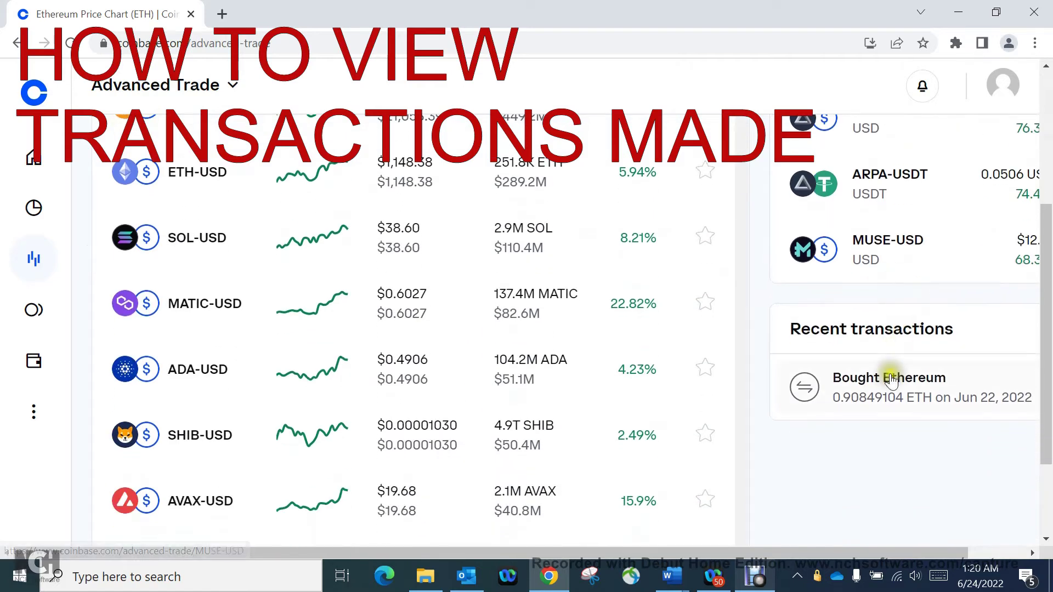
{"action": "left_click_drag", "start_coordinate": [1046, 268], "coordinate": [1048, 313]}
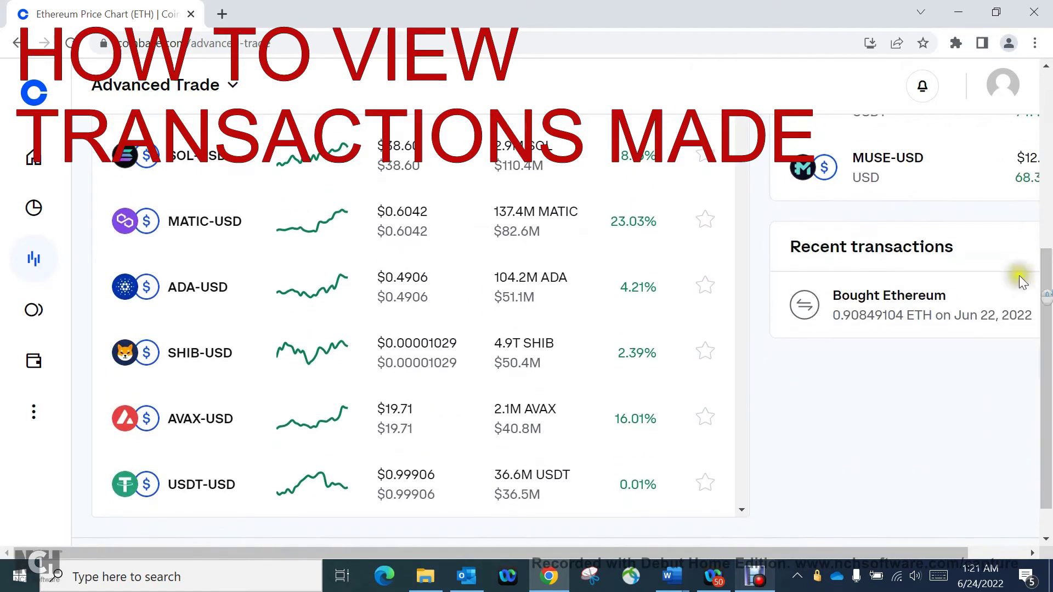
Open the Bought Ethereum transaction, review its price per coin, fee, subtotal and total, and close the details.
{"action": "left_click", "coordinate": [882, 311]}
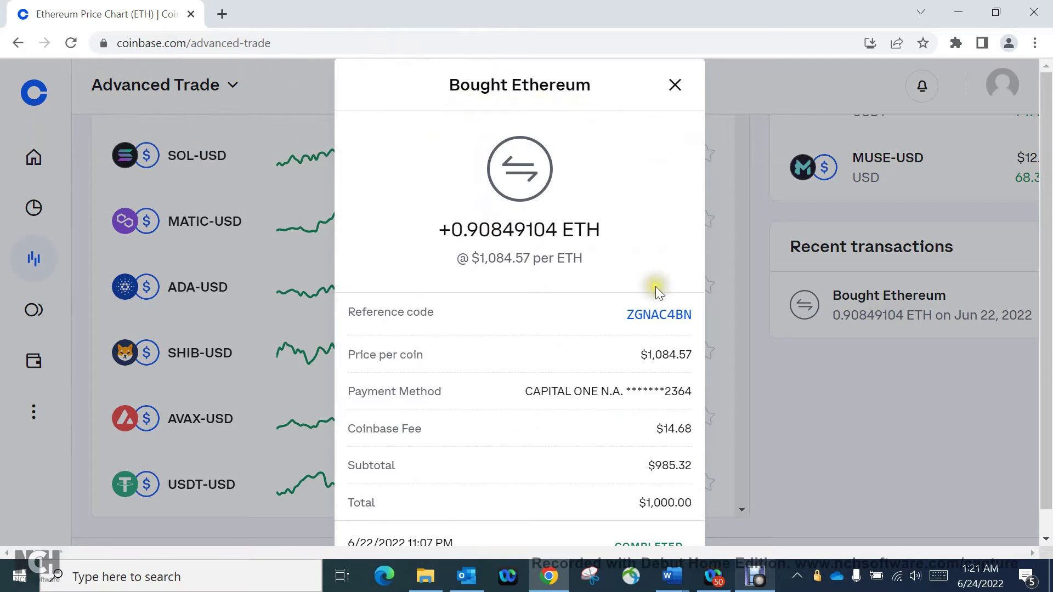
{"action": "scroll", "coordinate": [655, 286], "scroll_direction": "down", "scroll_amount": 1}
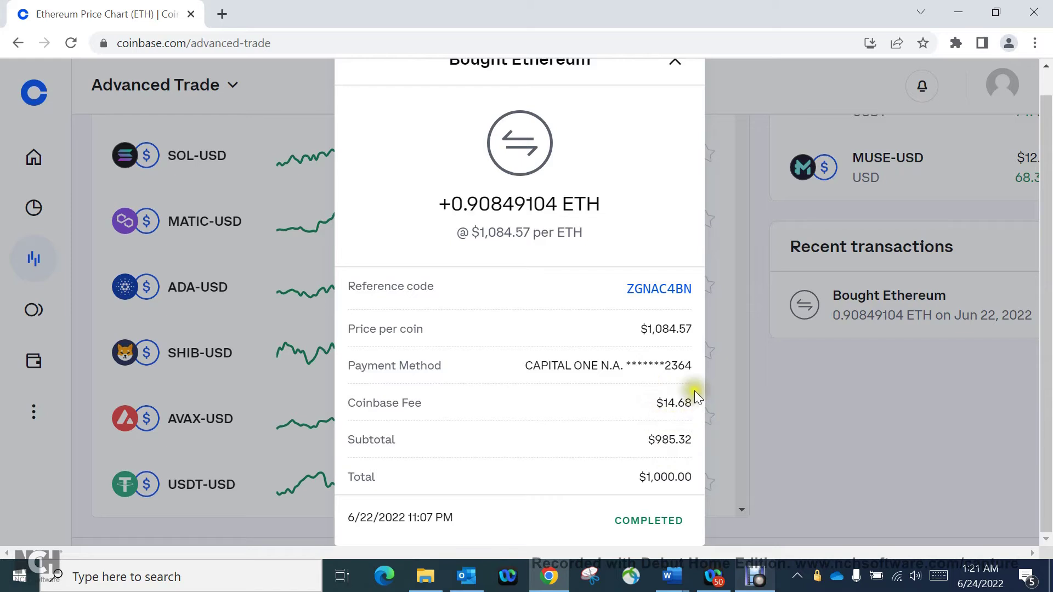
{"action": "scroll", "coordinate": [646, 125], "scroll_direction": "up", "scroll_amount": 1}
{"action": "left_click", "coordinate": [665, 86]}
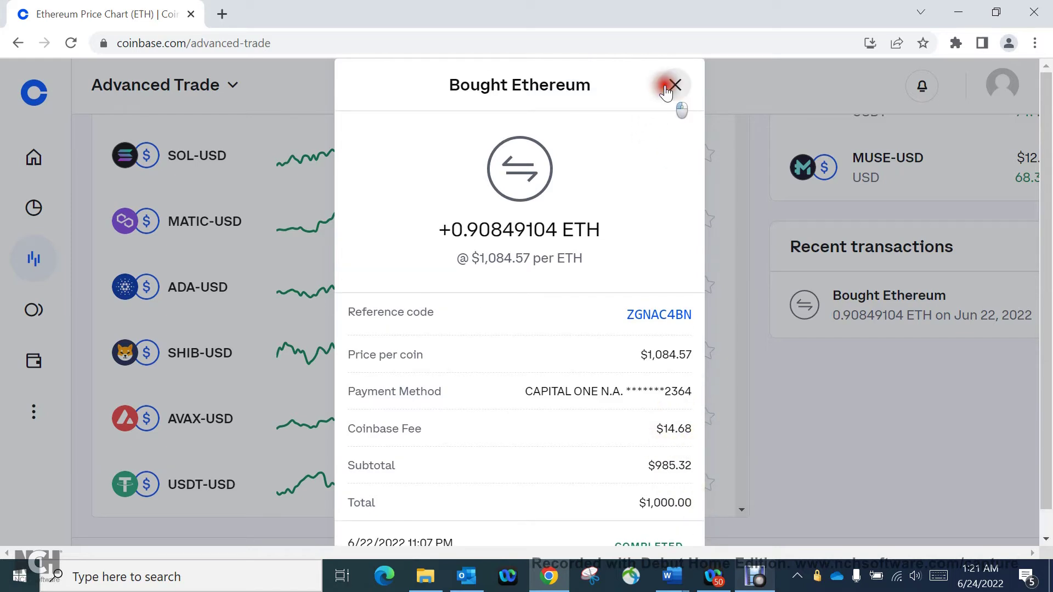
{"action": "left_click_drag", "start_coordinate": [1044, 362], "coordinate": [1041, 203]}
Go to the Assets page by way of Home and get started with the Earn interest offer.
{"action": "left_click", "coordinate": [34, 158]}
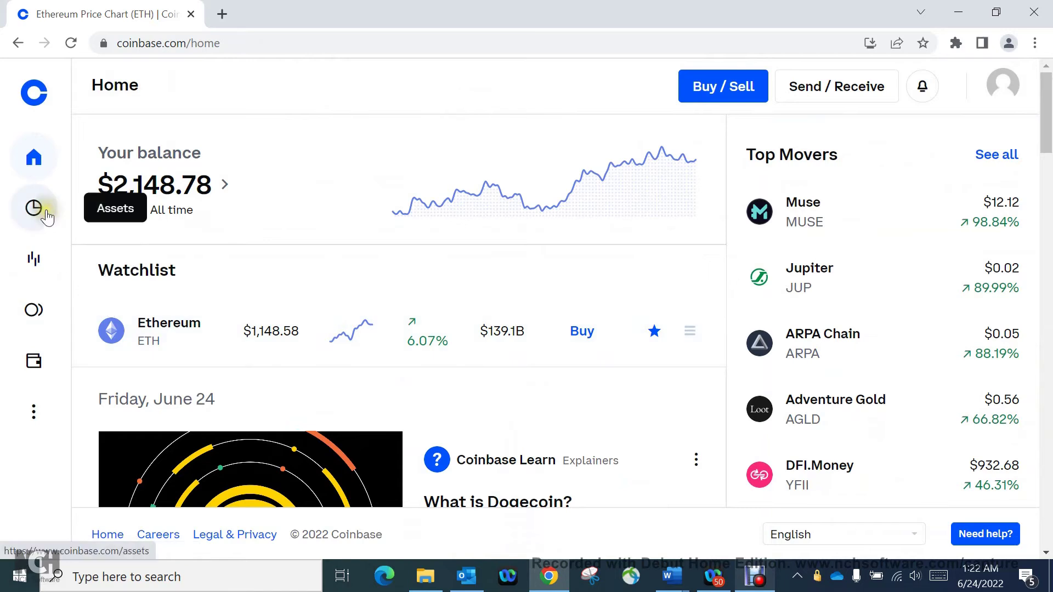
{"action": "left_click", "coordinate": [43, 216]}
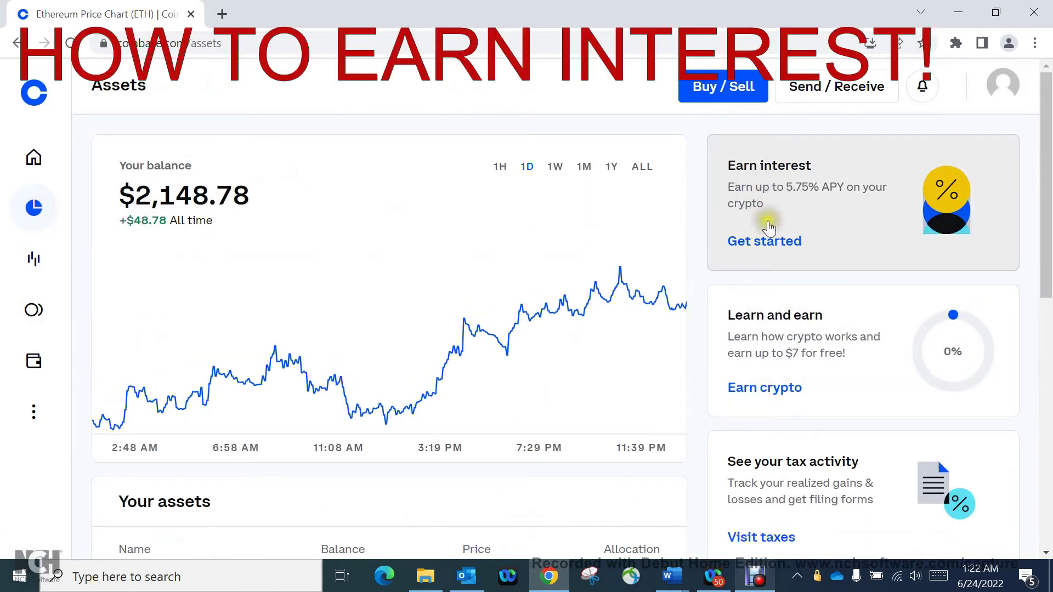
{"action": "left_click", "coordinate": [781, 253]}
{"action": "left_click", "coordinate": [780, 246]}
Open Ethereum 2 from the Discover new assets section of the Interest page.
{"action": "scroll", "coordinate": [836, 331], "scroll_direction": "down", "scroll_amount": 3}
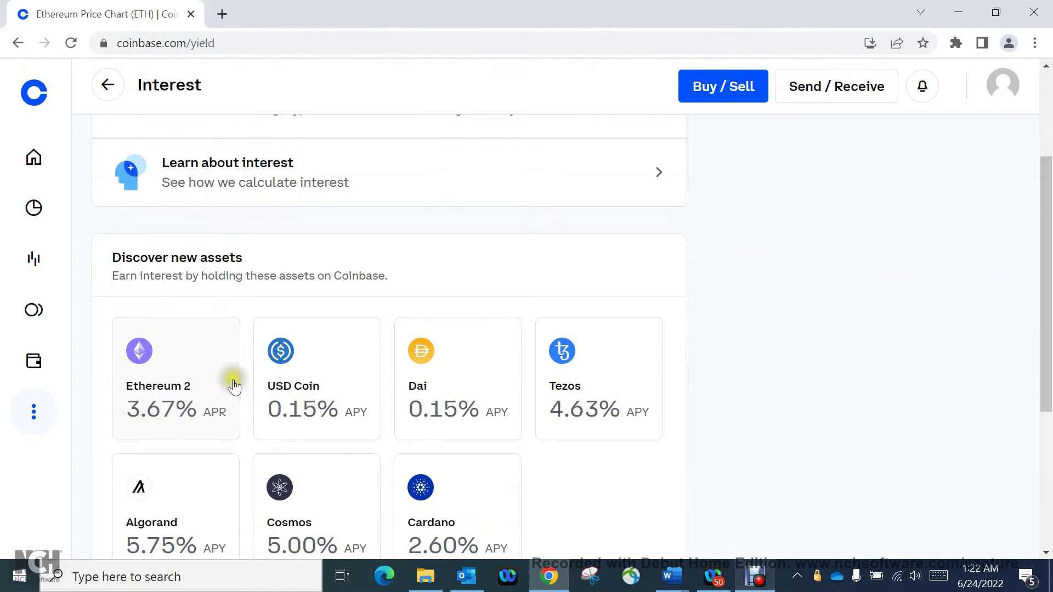
{"action": "left_click", "coordinate": [171, 436]}
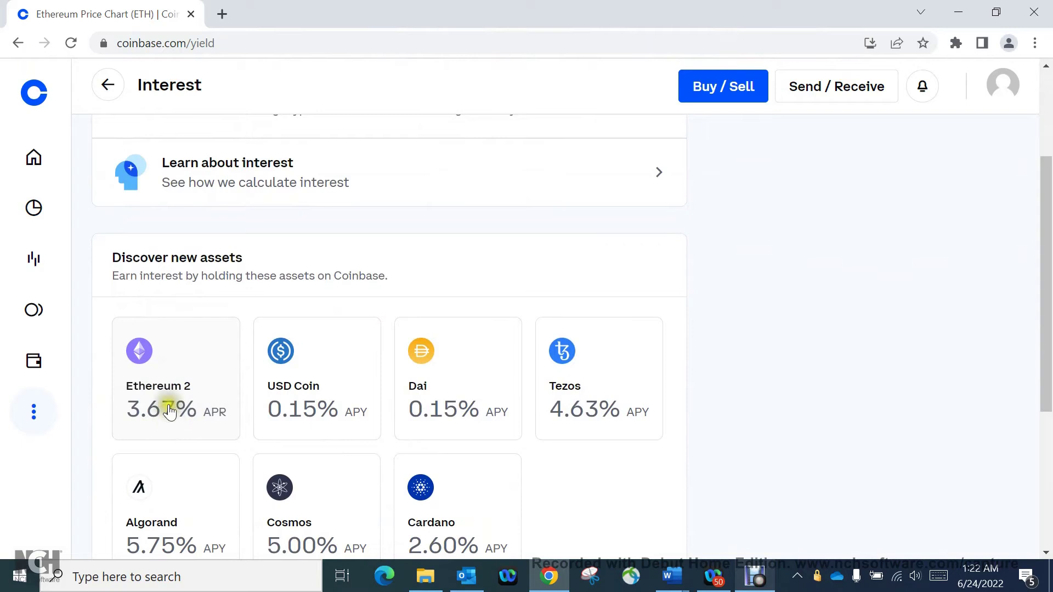
{"action": "left_click", "coordinate": [943, 285]}
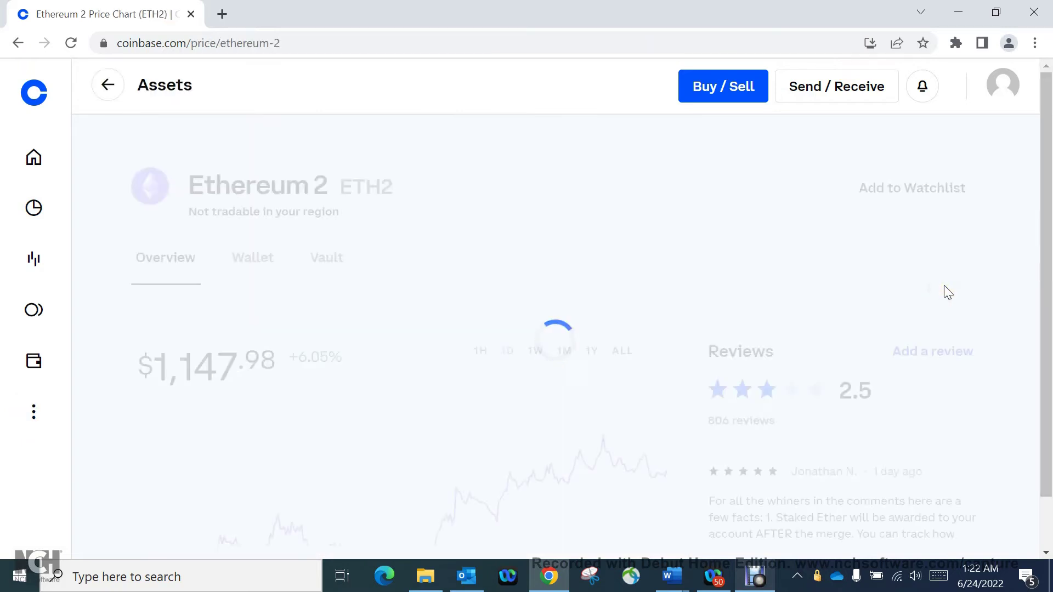
Review the Ethereum 2 market stats, the $50 staking offer and the Overview text on staking.
{"action": "scroll", "coordinate": [596, 367], "scroll_direction": "down", "scroll_amount": 3}
{"action": "scroll", "coordinate": [596, 368], "scroll_direction": "down", "scroll_amount": 5}
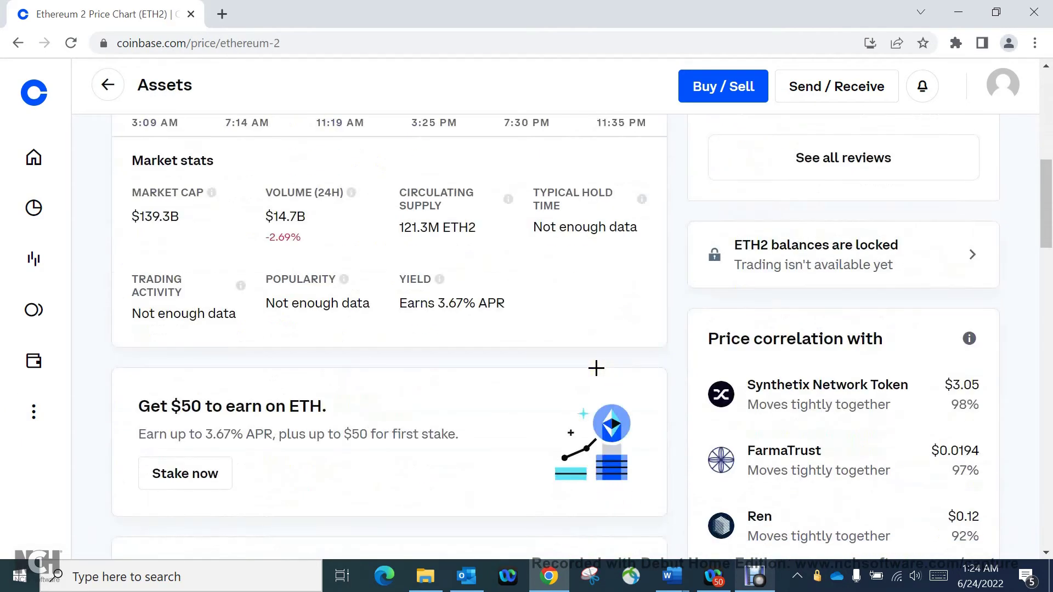
{"action": "scroll", "coordinate": [596, 368], "scroll_direction": "down", "scroll_amount": 1}
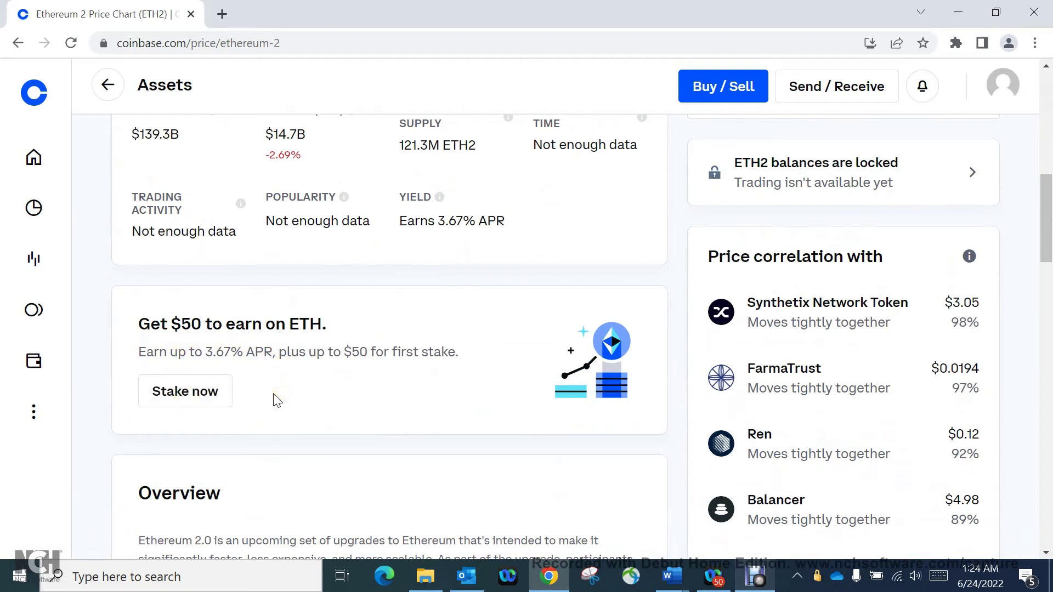
{"action": "scroll", "coordinate": [426, 361], "scroll_direction": "down", "scroll_amount": 2}
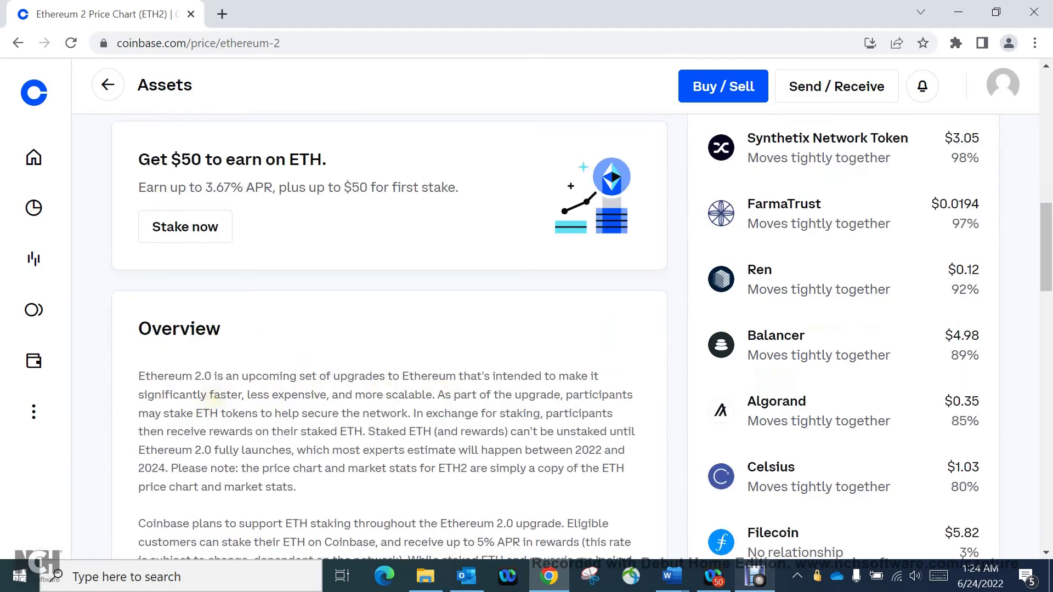
{"action": "scroll", "coordinate": [390, 334], "scroll_direction": "down", "scroll_amount": 1}
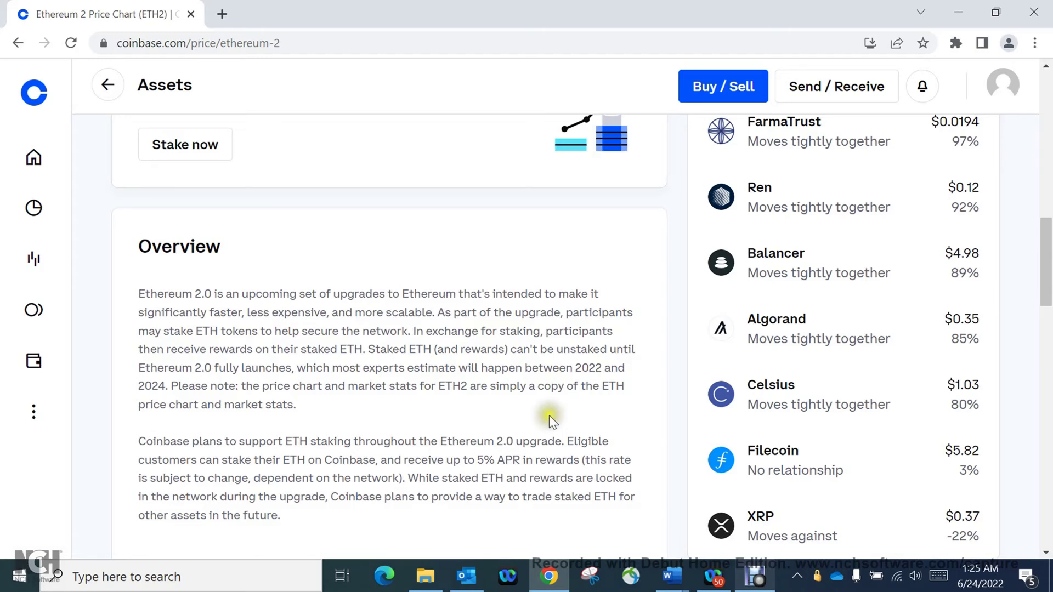
{"action": "scroll", "coordinate": [548, 416], "scroll_direction": "up", "scroll_amount": 5}
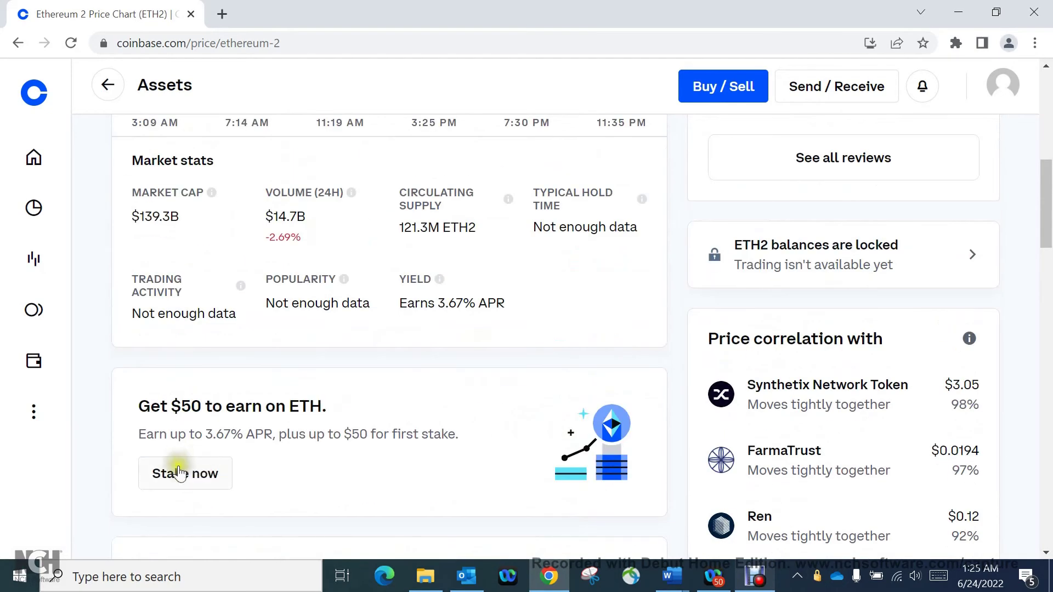
Start staking from the Get $50 to earn on ETH offer and continue to the Stake Ethereum amount form.
{"action": "left_click", "coordinate": [180, 472]}
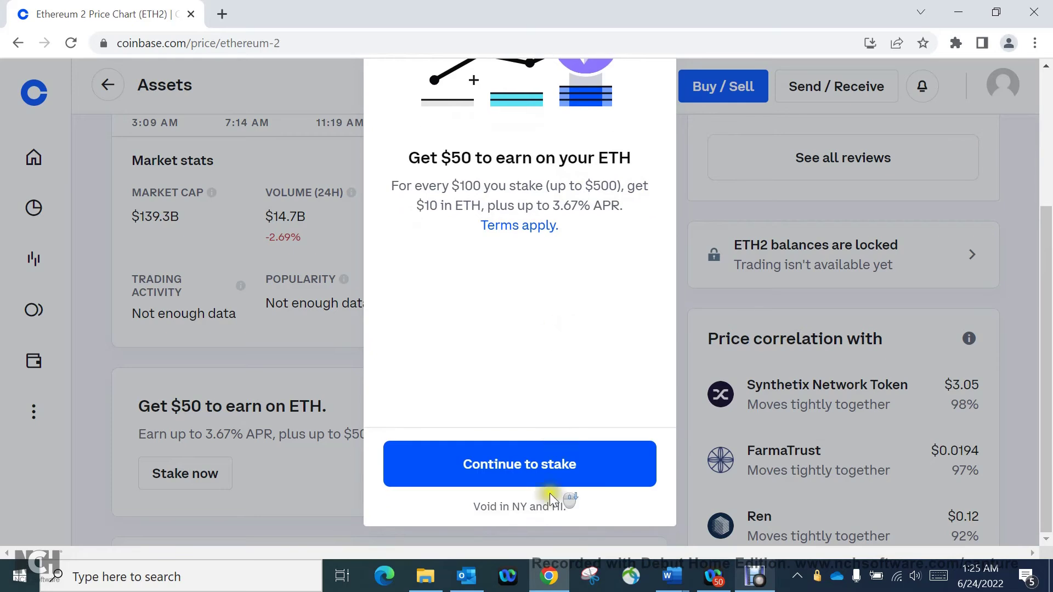
{"action": "left_click", "coordinate": [520, 464]}
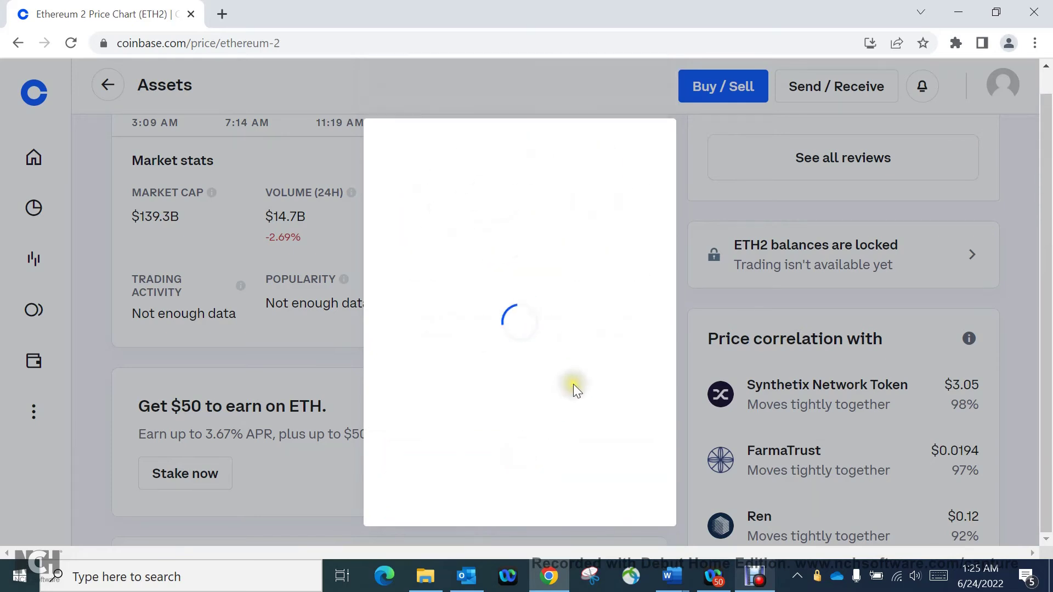
{"action": "scroll", "coordinate": [570, 345], "scroll_direction": "down", "scroll_amount": 3}
{"action": "left_click", "coordinate": [507, 504]}
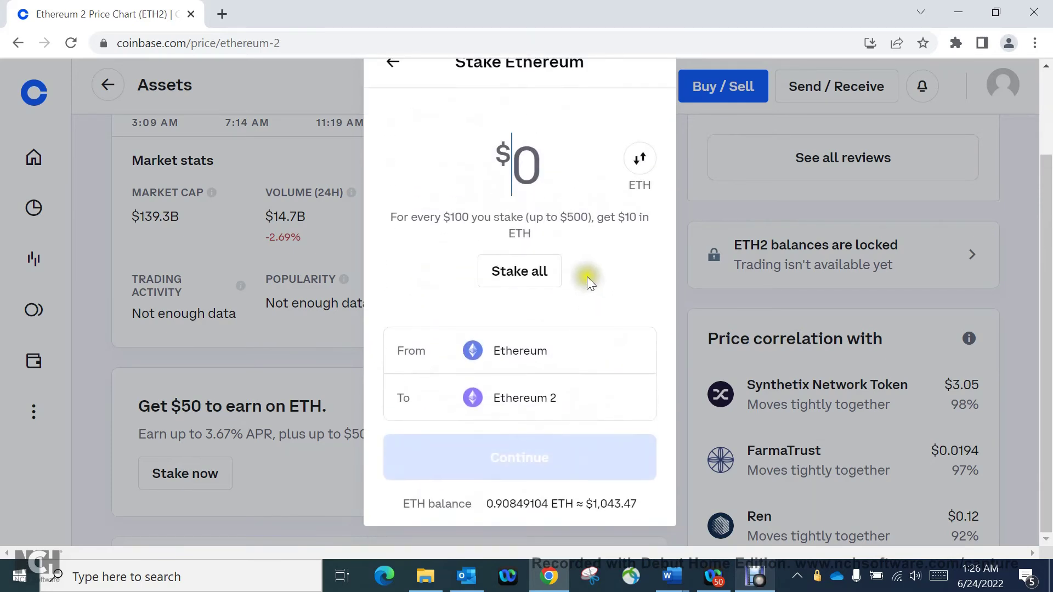
Stake $500 from Ethereum to Ethereum 2, submit the order and leave the confirmation for the account view.
{"action": "type", "text": "500"}
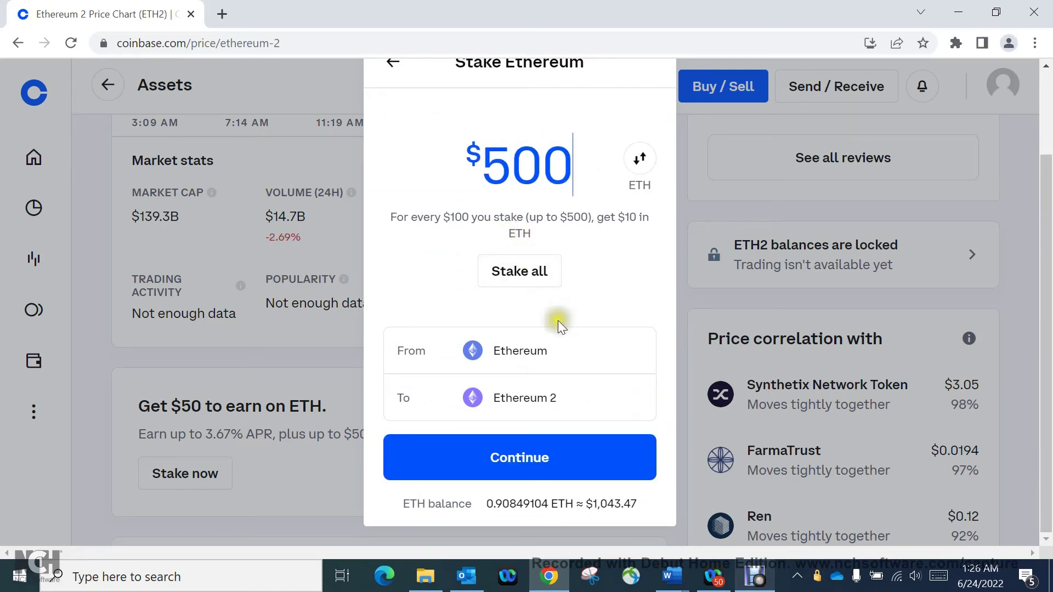
{"action": "left_click", "coordinate": [521, 458]}
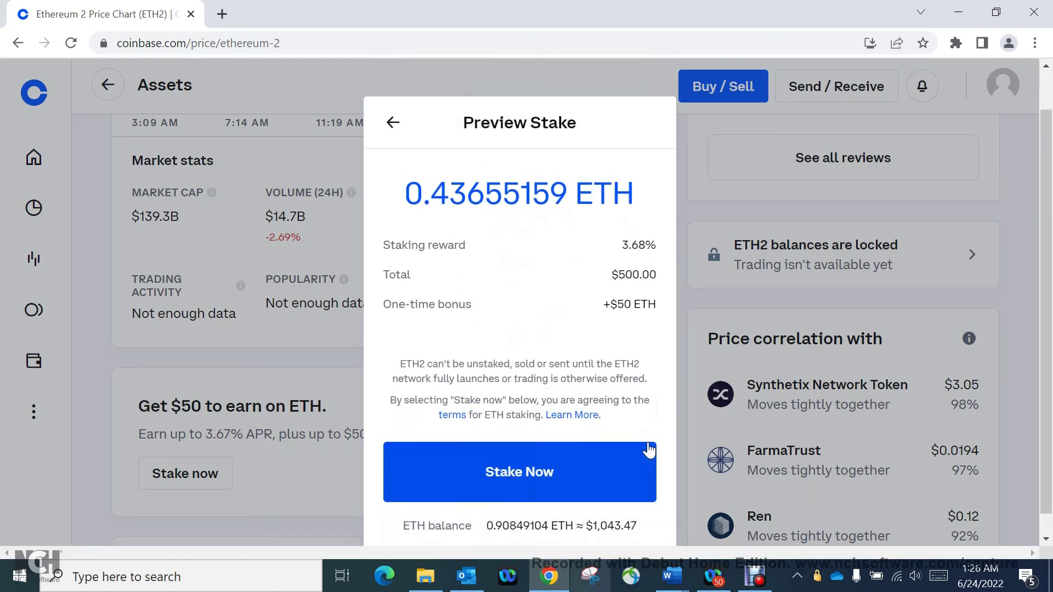
{"action": "left_click", "coordinate": [552, 494]}
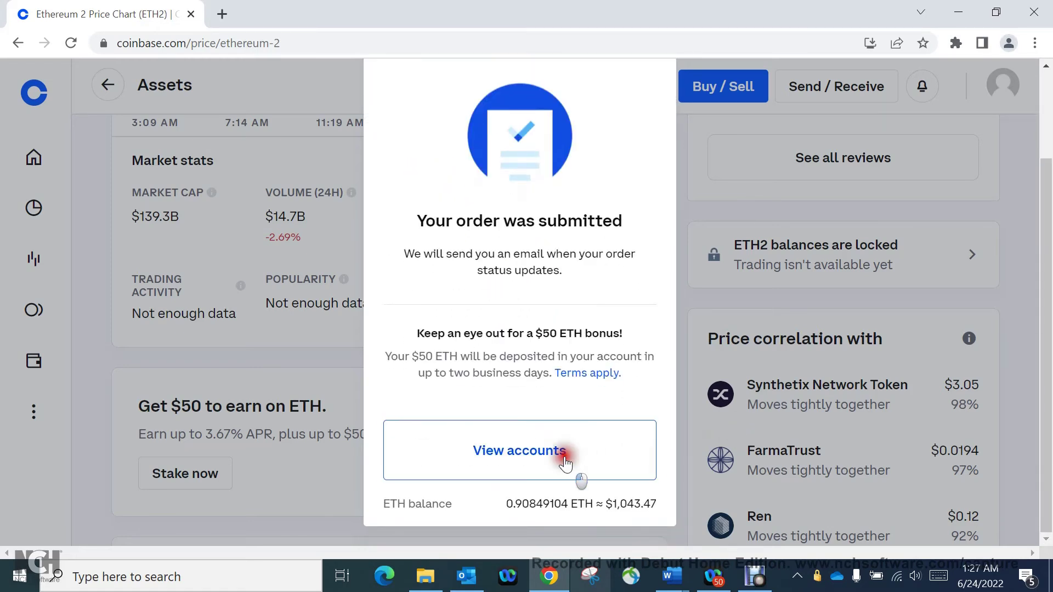
{"action": "left_click", "coordinate": [565, 462]}
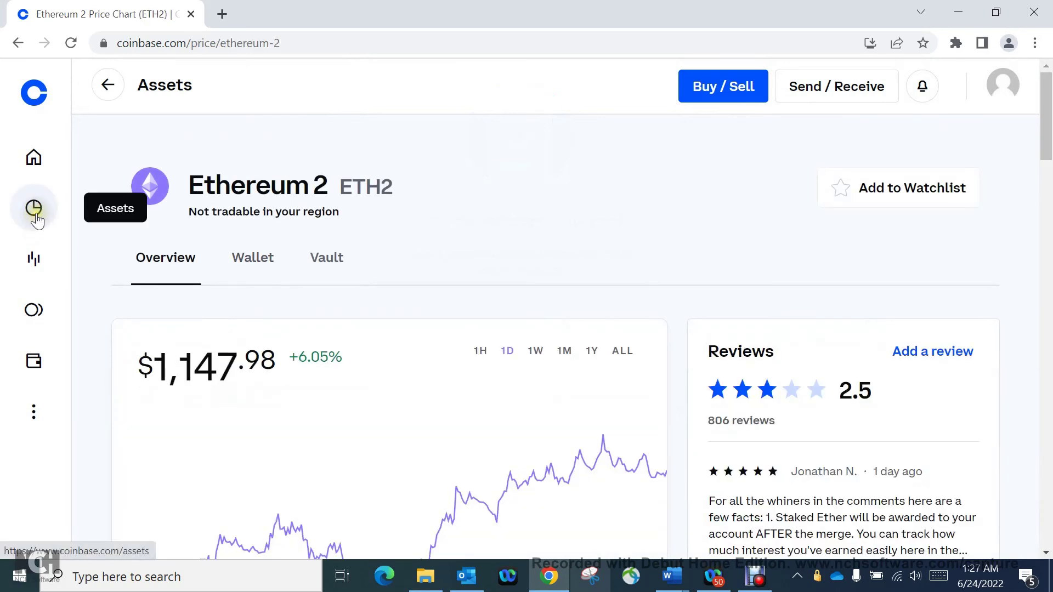
Open the Assets page and examine the Ethereum, Ethereum 2 and Bitcoin balances under Your assets.
{"action": "left_click", "coordinate": [37, 214]}
{"action": "scroll", "coordinate": [640, 389], "scroll_direction": "down", "scroll_amount": 6}
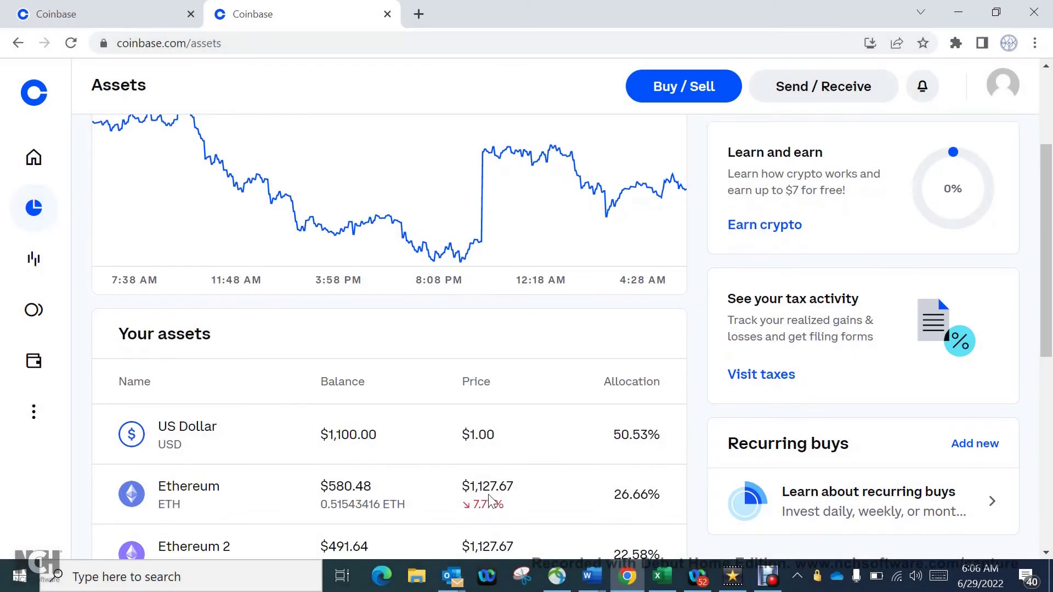
{"action": "scroll", "coordinate": [489, 499], "scroll_direction": "down", "scroll_amount": 2}
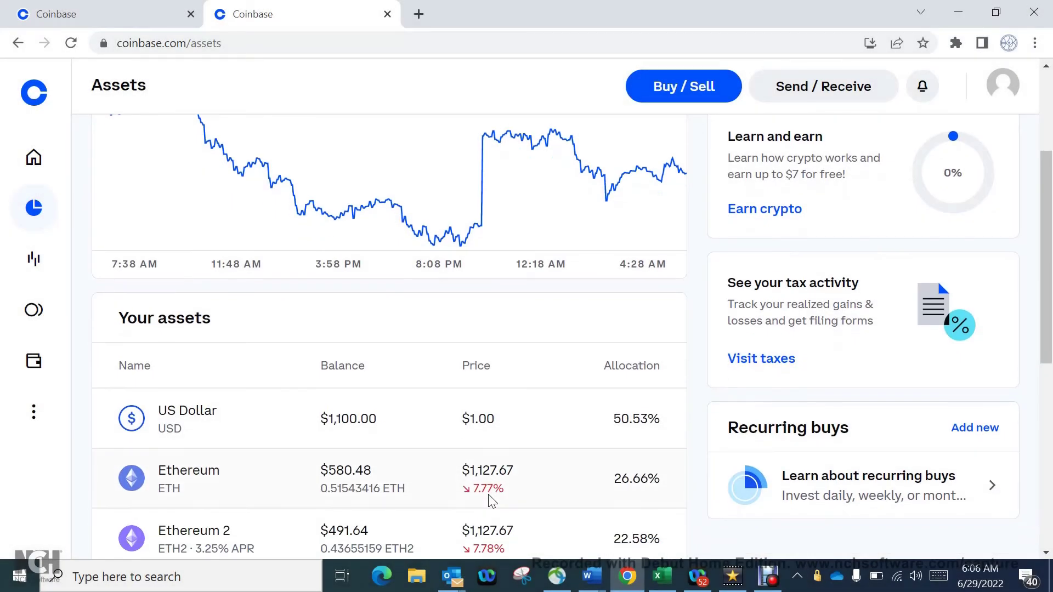
{"action": "scroll", "coordinate": [489, 499], "scroll_direction": "down", "scroll_amount": 1}
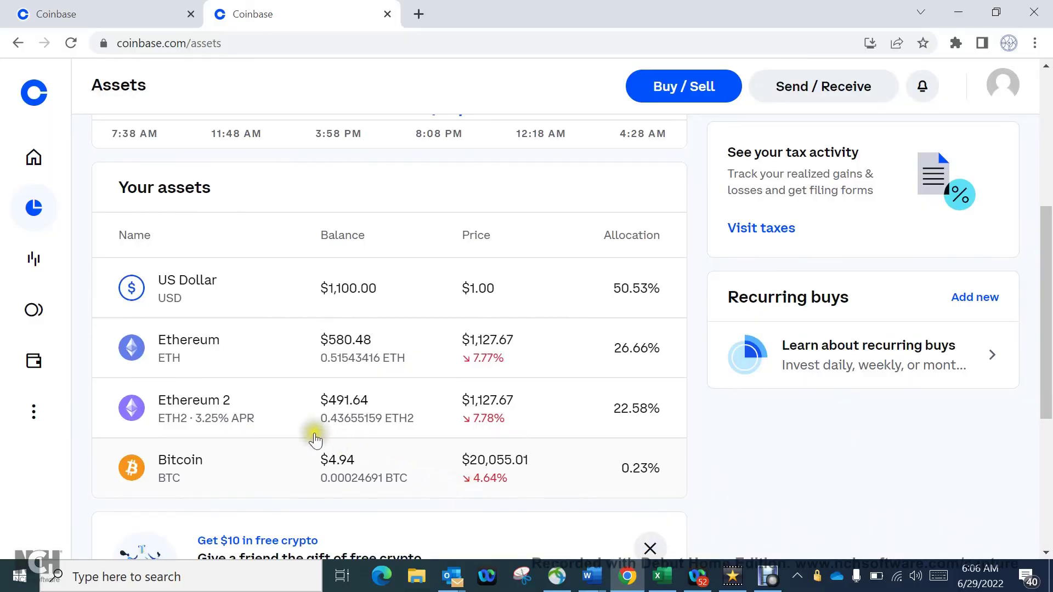
{"action": "left_click", "coordinate": [210, 420]}
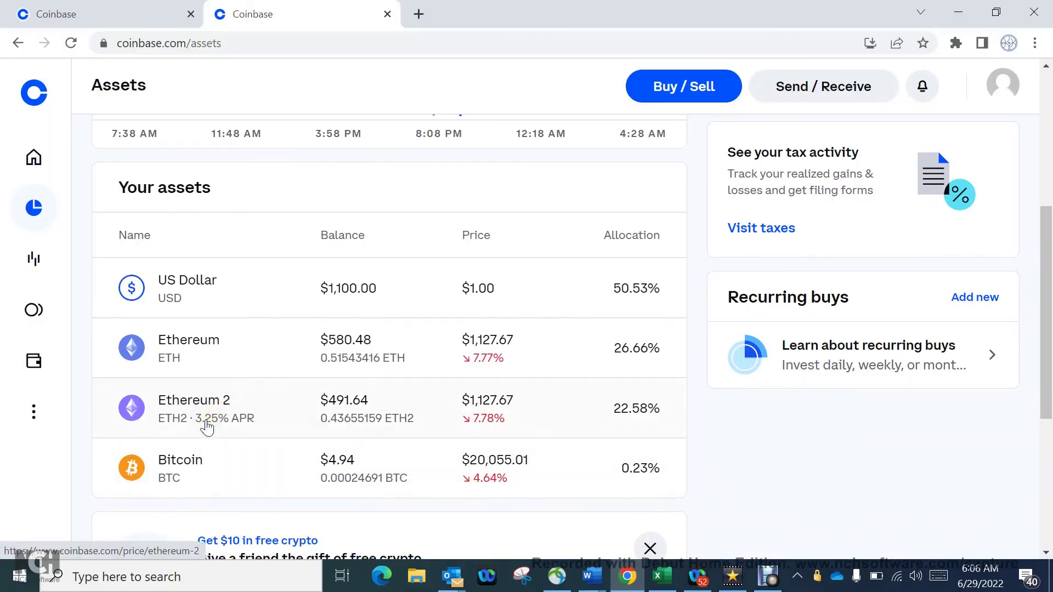
{"action": "left_click", "coordinate": [182, 451]}
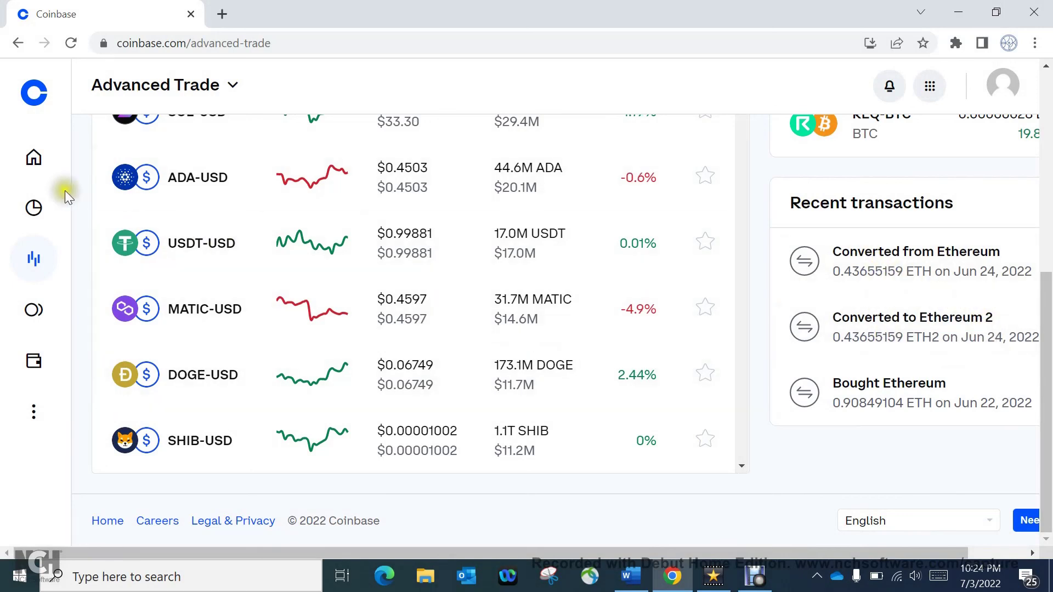
Open the Bitcoin wallet from the Assets page and review its received Bitcoin transaction.
{"action": "left_click", "coordinate": [34, 209]}
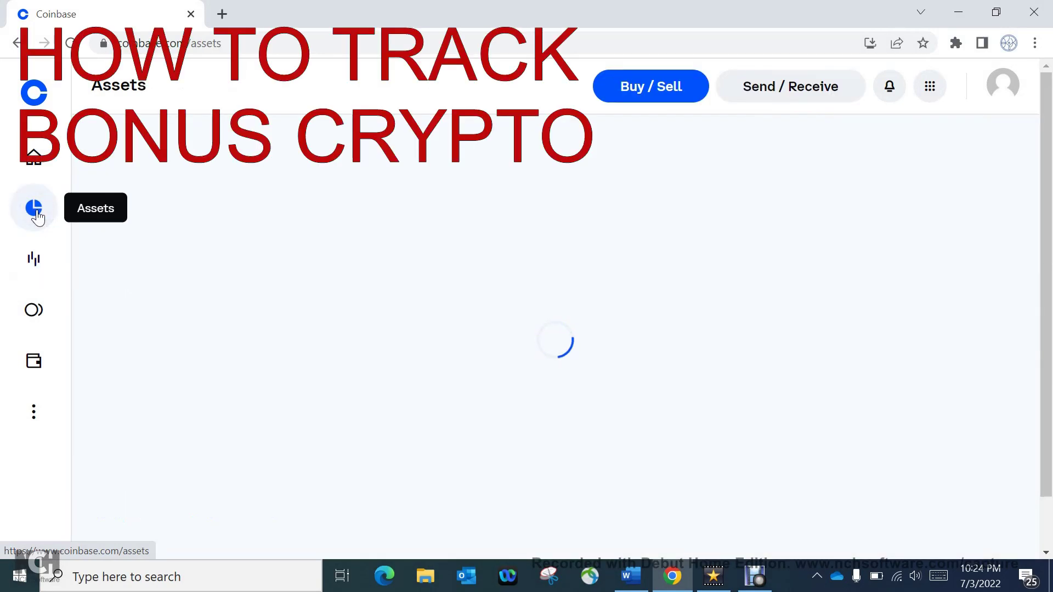
{"action": "mouse_move", "coordinate": [443, 299]}
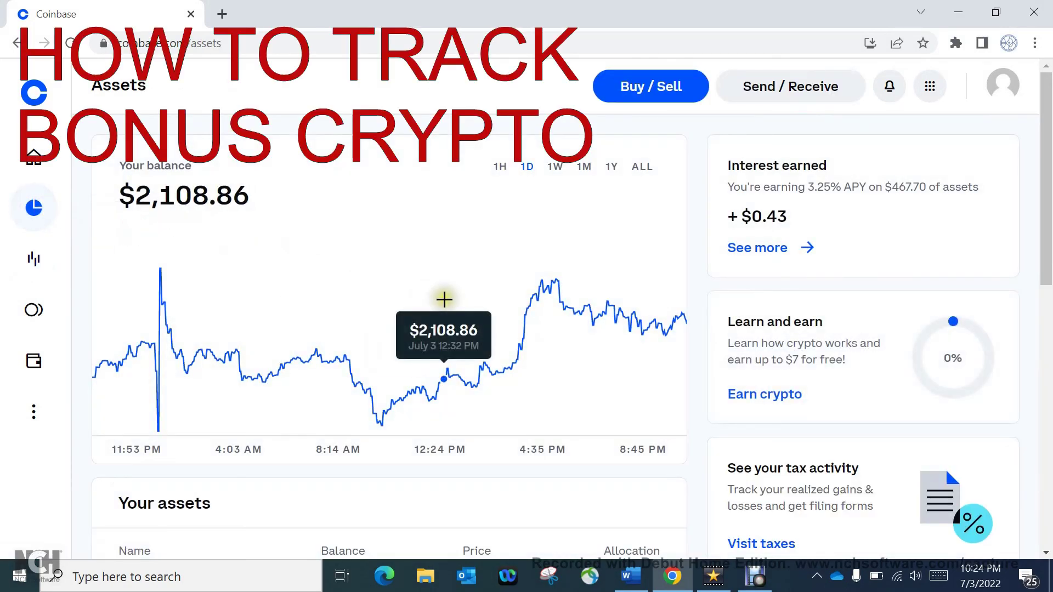
{"action": "scroll", "coordinate": [454, 318], "scroll_direction": "down", "scroll_amount": 5}
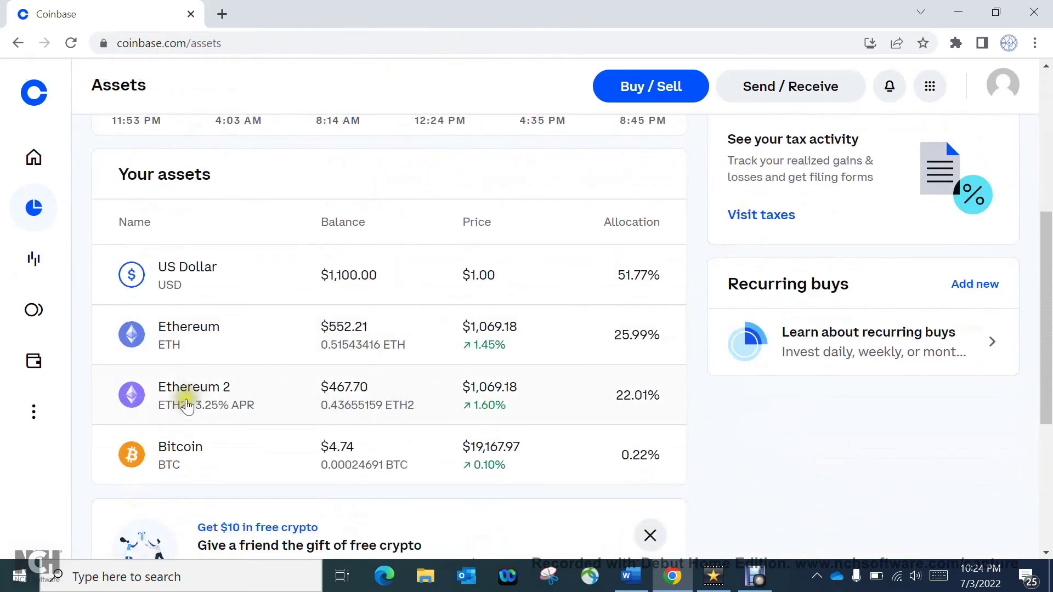
{"action": "left_click", "coordinate": [183, 452]}
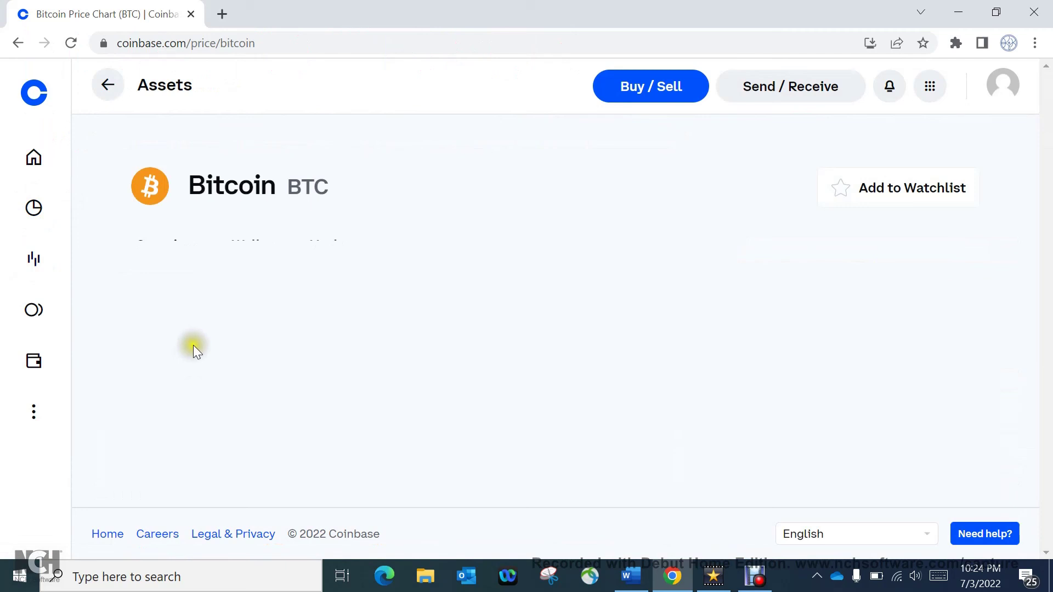
{"action": "left_click", "coordinate": [243, 249]}
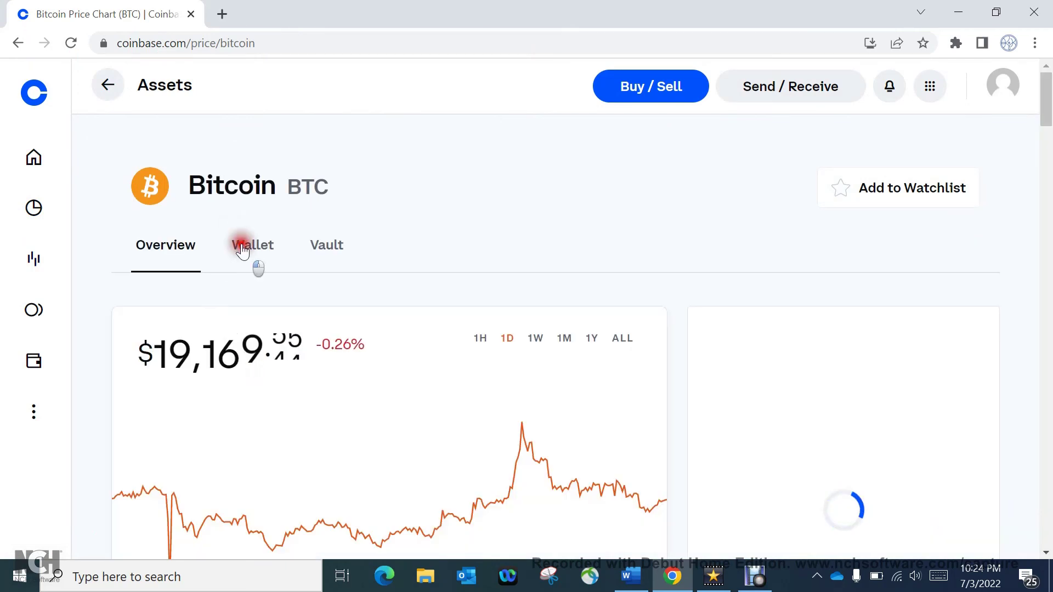
{"action": "scroll", "coordinate": [502, 344], "scroll_direction": "down", "scroll_amount": 2}
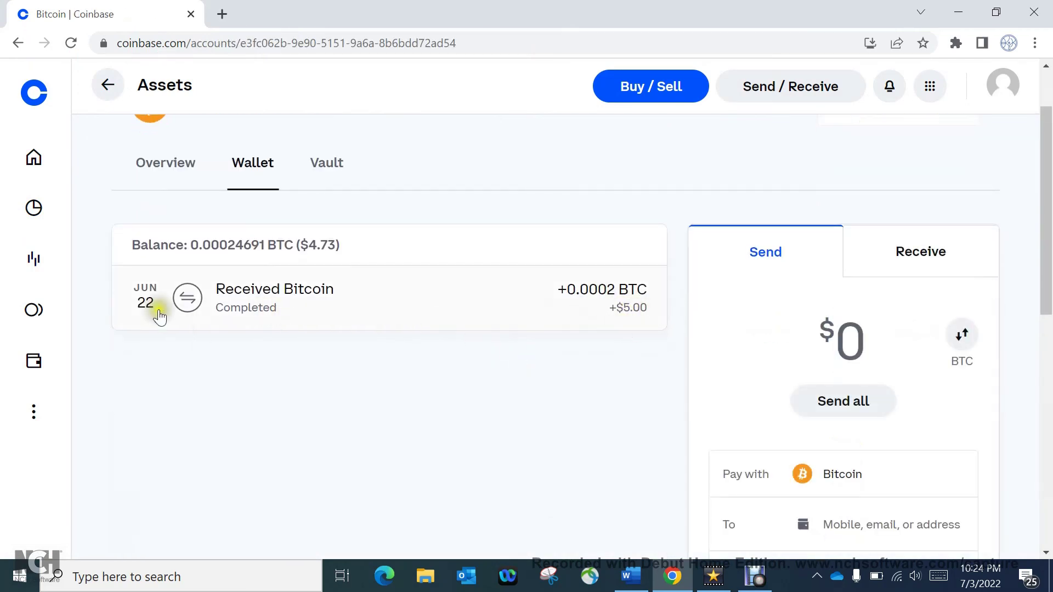
Return to the assets, open the Ethereum wallet, and view and close the details of the June 28 Received Ethereum transaction.
{"action": "left_click", "coordinate": [107, 85]}
{"action": "left_click", "coordinate": [337, 326]}
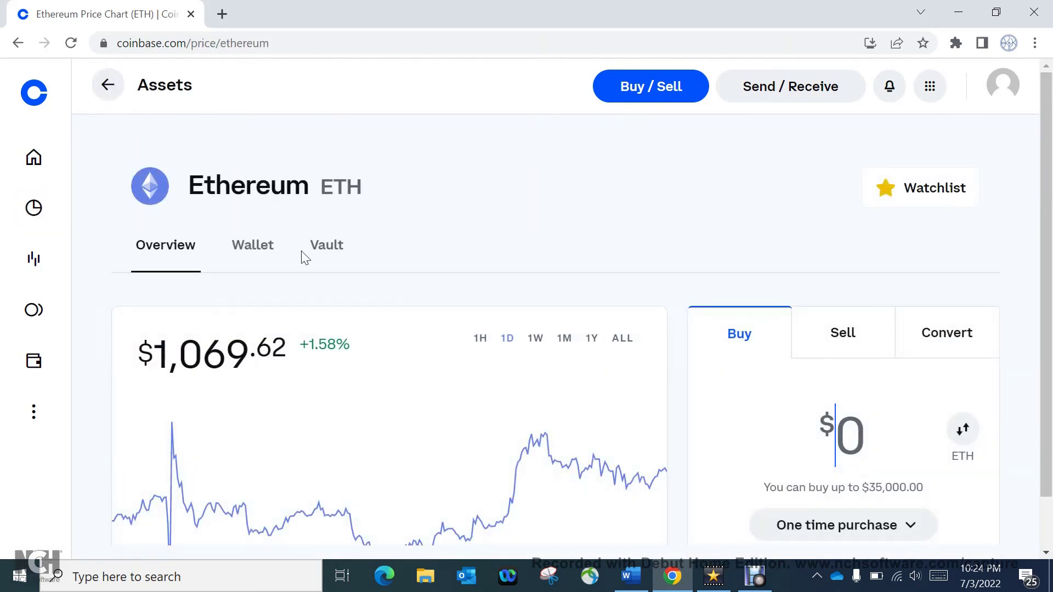
{"action": "left_click", "coordinate": [271, 235]}
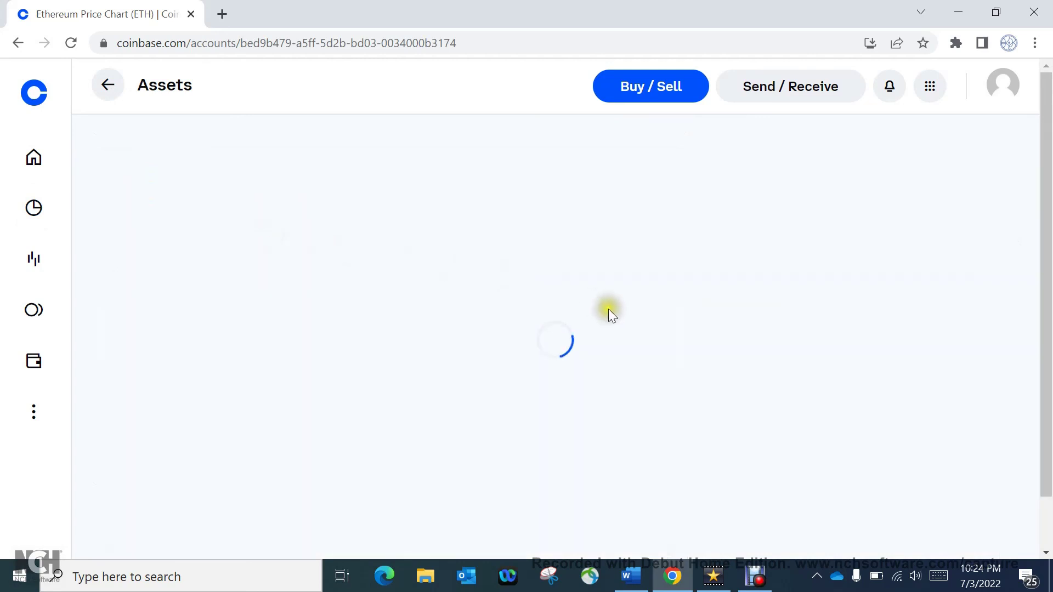
{"action": "scroll", "coordinate": [598, 321], "scroll_direction": "down", "scroll_amount": 1}
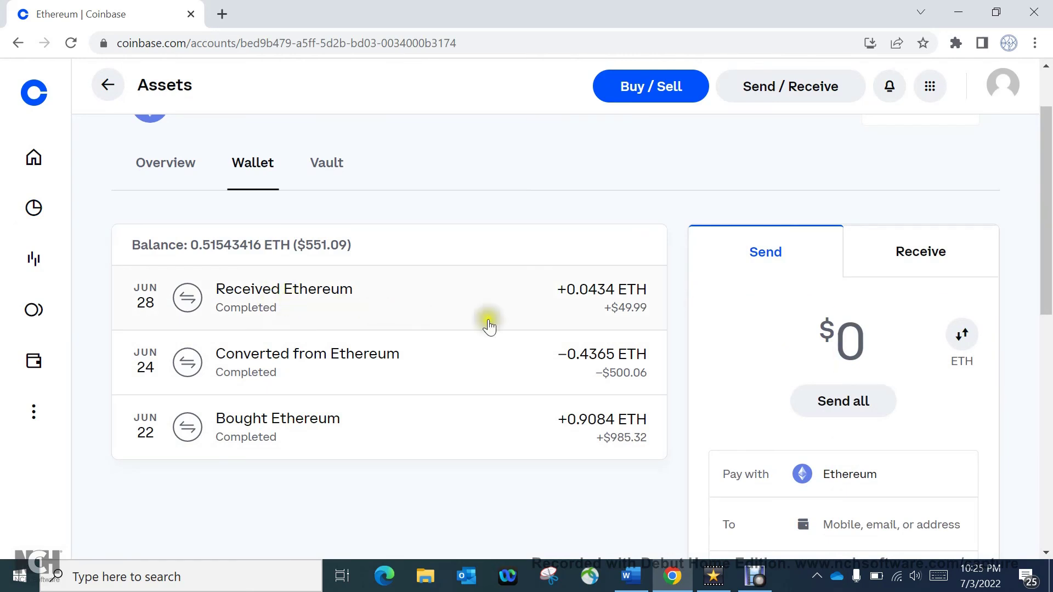
{"action": "left_click", "coordinate": [330, 303]}
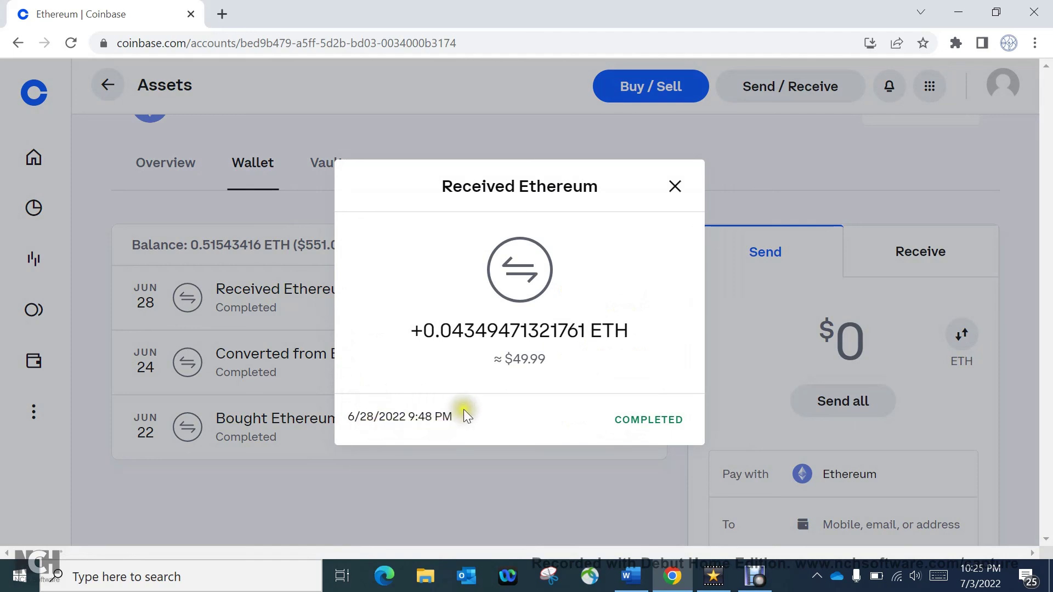
{"action": "left_click", "coordinate": [673, 187]}
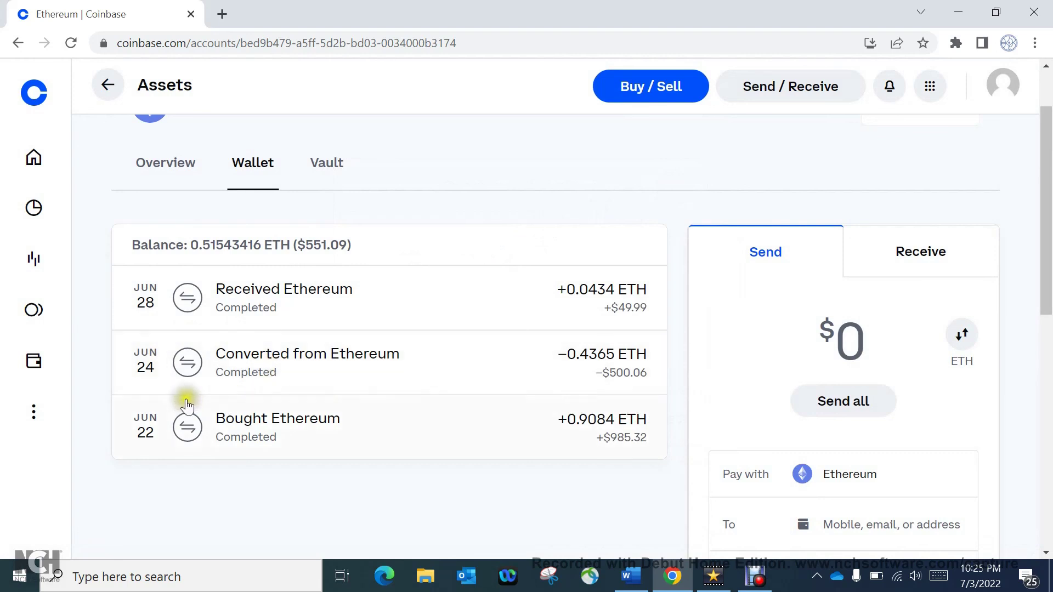